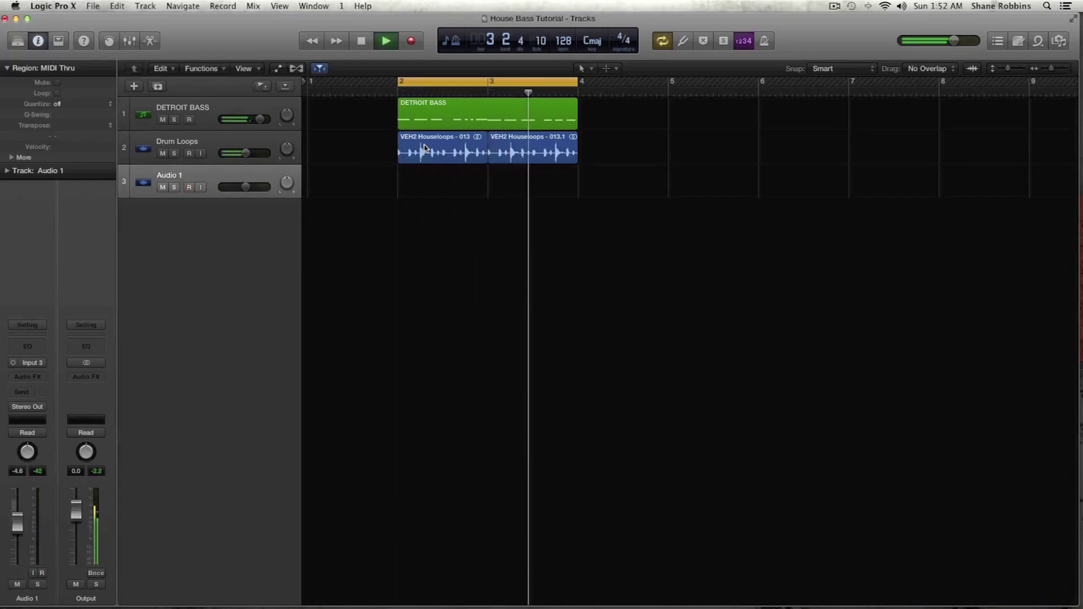
Loop playback, duplicate the DETROIT BASS track and start a new sound in Massive on it.
{"action": "key", "text": "ctrl+r"}
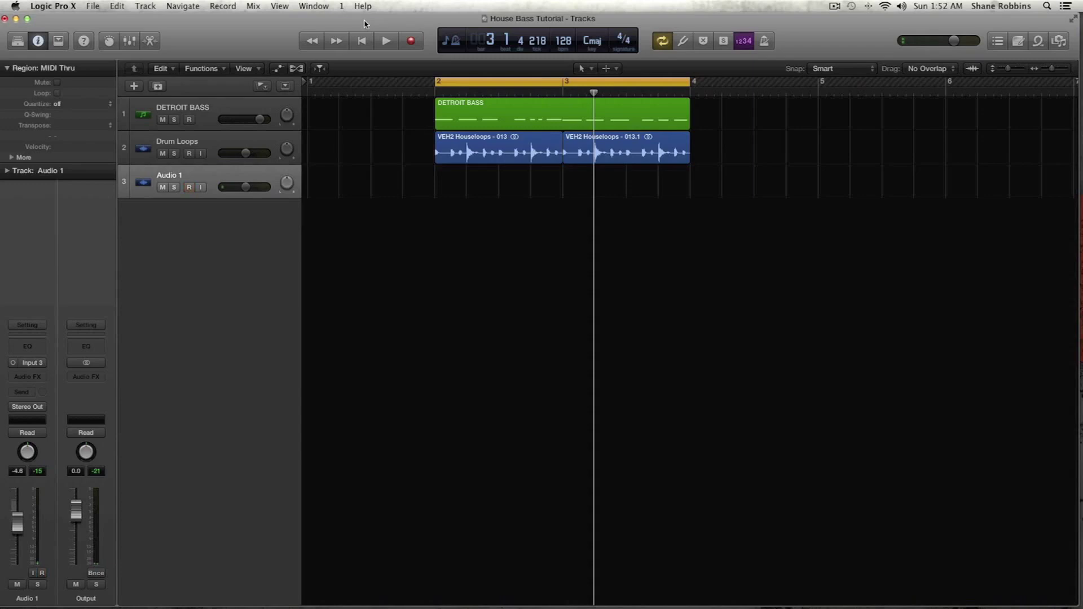
{"action": "left_click", "coordinate": [208, 116]}
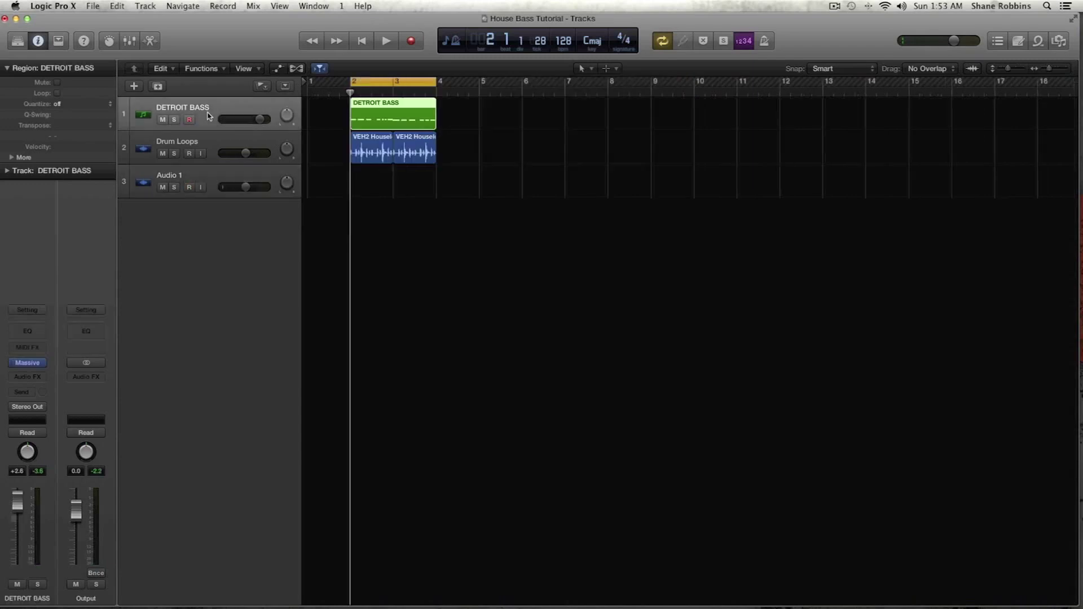
{"action": "key", "text": "super+d"}
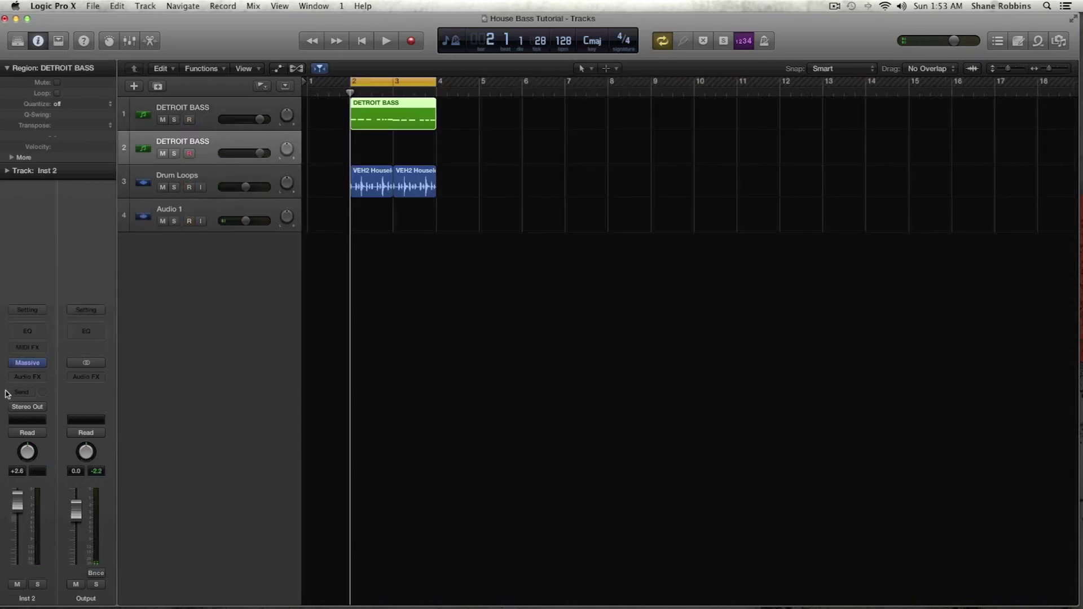
{"action": "left_click", "coordinate": [29, 362]}
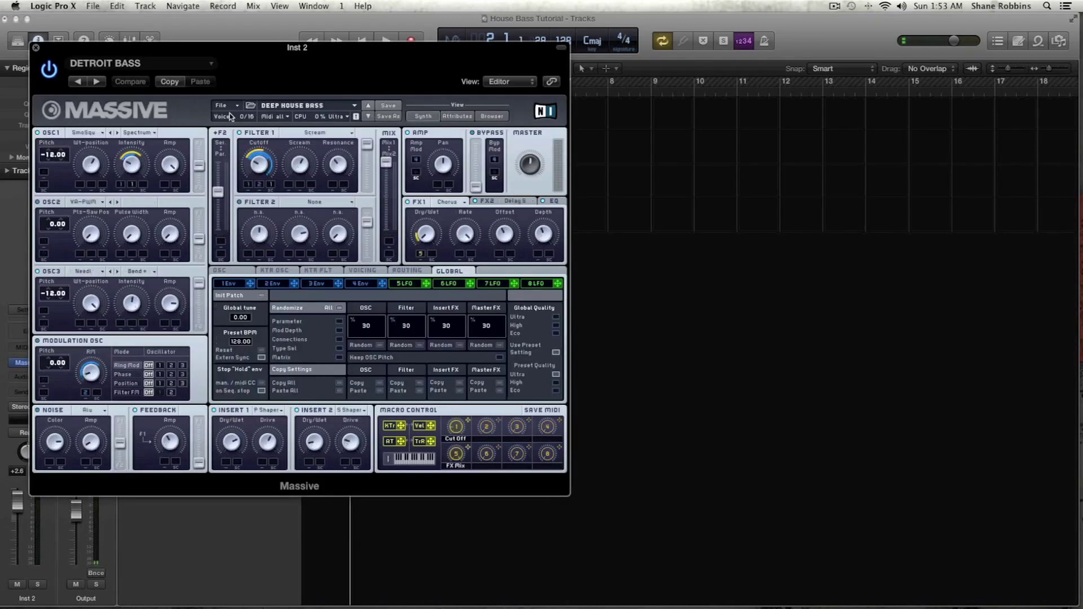
{"action": "left_click", "coordinate": [229, 108]}
{"action": "left_click", "coordinate": [230, 107]}
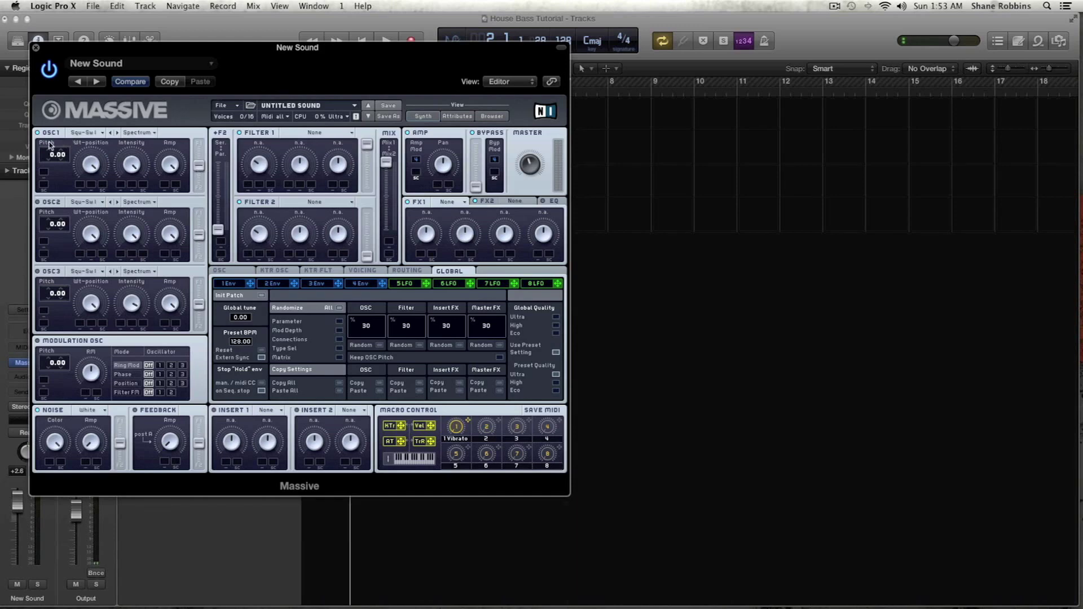
Give oscillator 1 the Smooth Square wavetable at -12.00 pitch and clear macro 1's Vibrato label.
{"action": "left_click", "coordinate": [92, 133]}
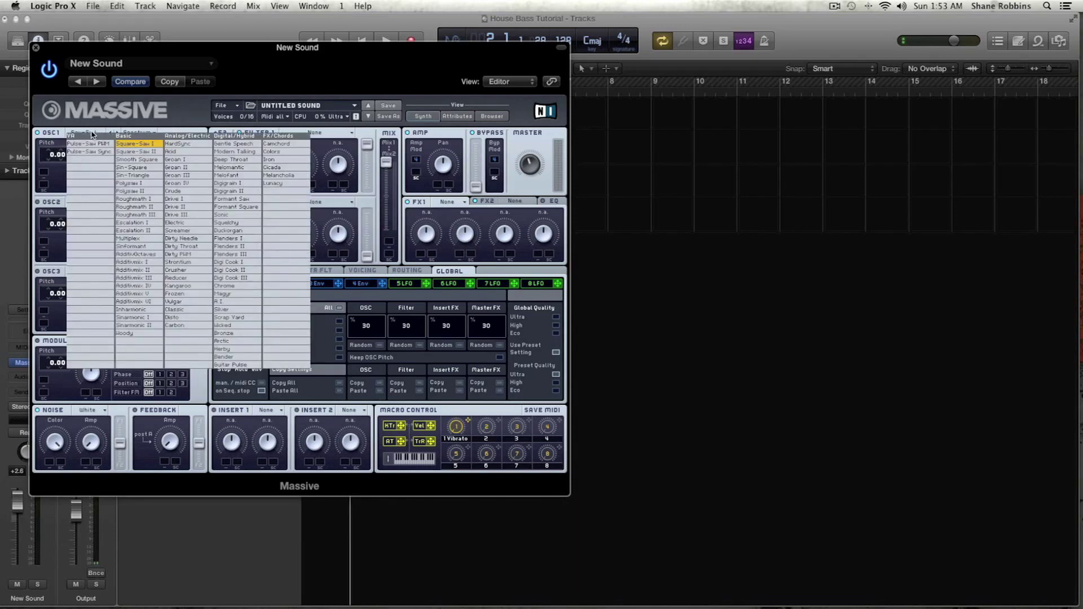
{"action": "left_click", "coordinate": [133, 159]}
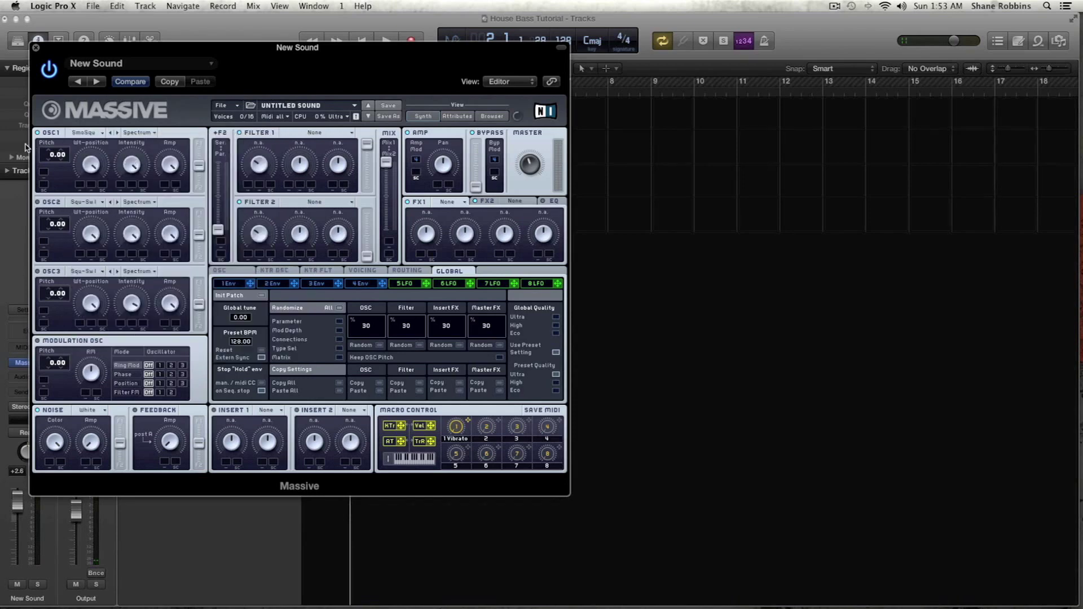
{"action": "left_click_drag", "start_coordinate": [46, 153], "coordinate": [52, 168]}
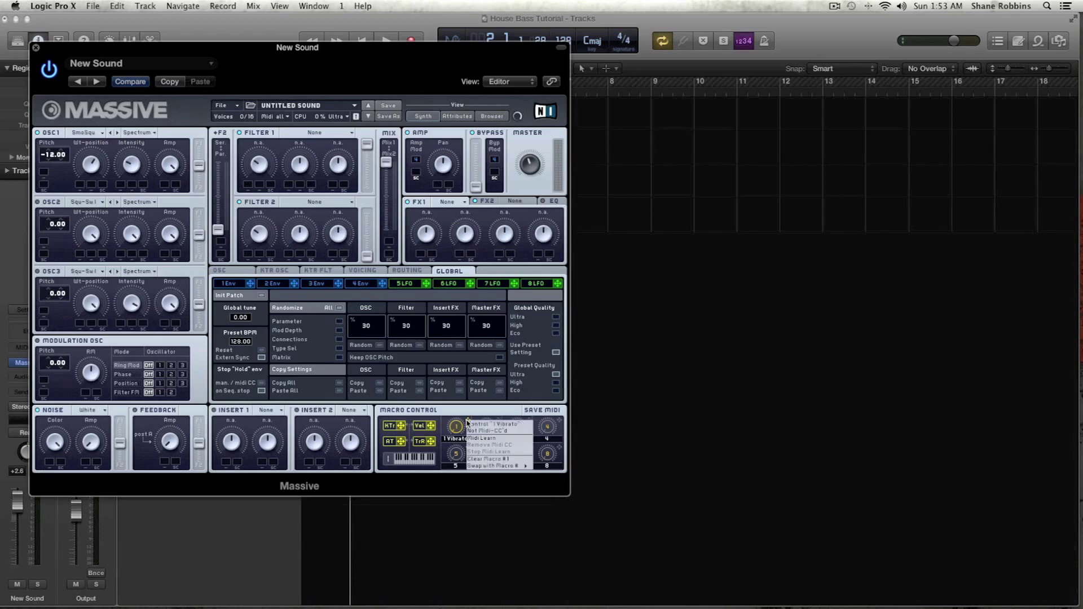
{"action": "double_click", "coordinate": [469, 438]}
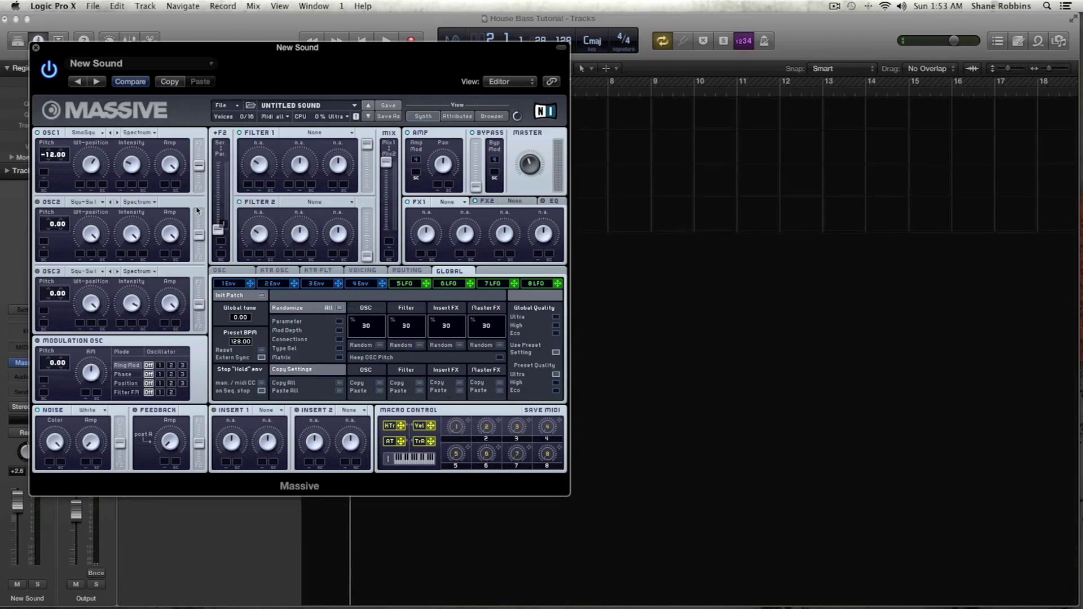
Route macro 1 to oscillator 1 intensity and name it 'Cut Off'.
{"action": "left_click_drag", "start_coordinate": [121, 185], "coordinate": [124, 155]}
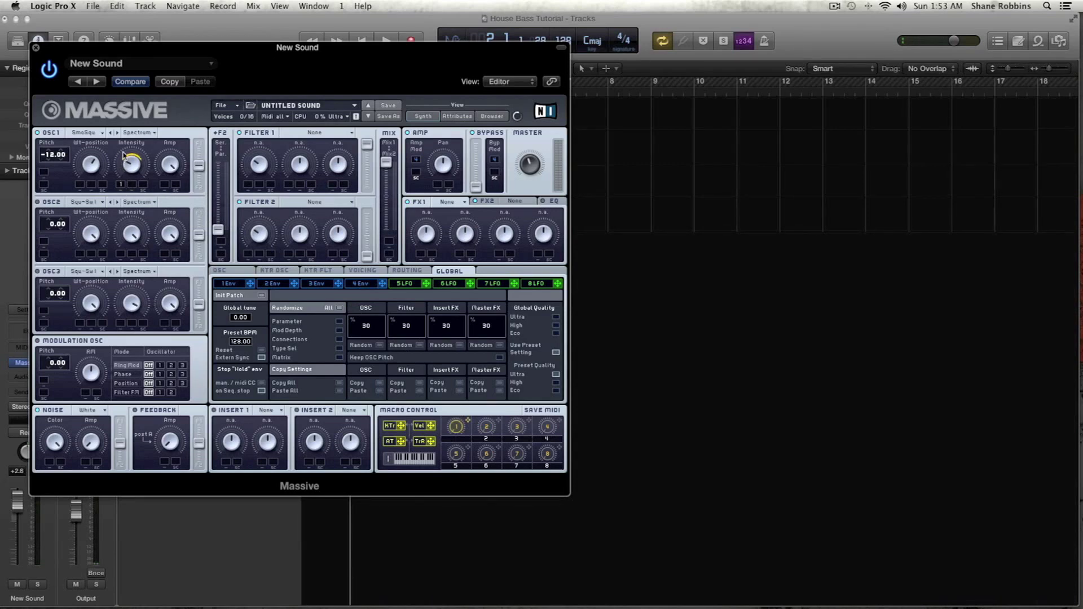
{"action": "left_click", "coordinate": [463, 441]}
{"action": "type", "text": "Cut Off"}
Set filter 1 to the Scream type and route the Cut Off macro to its cutoff.
{"action": "left_click", "coordinate": [310, 134]}
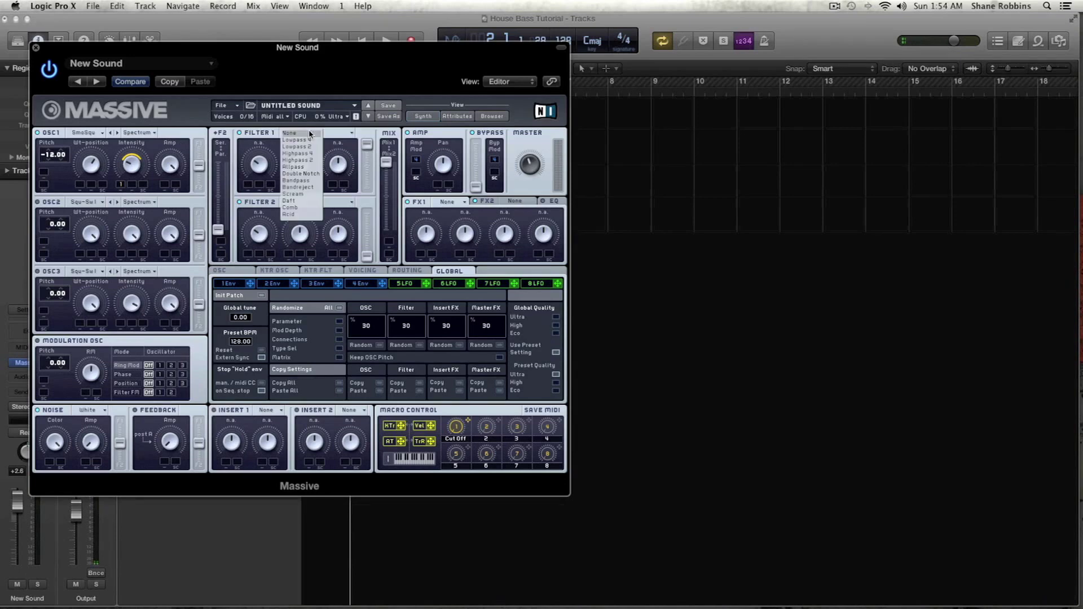
{"action": "left_click", "coordinate": [293, 194]}
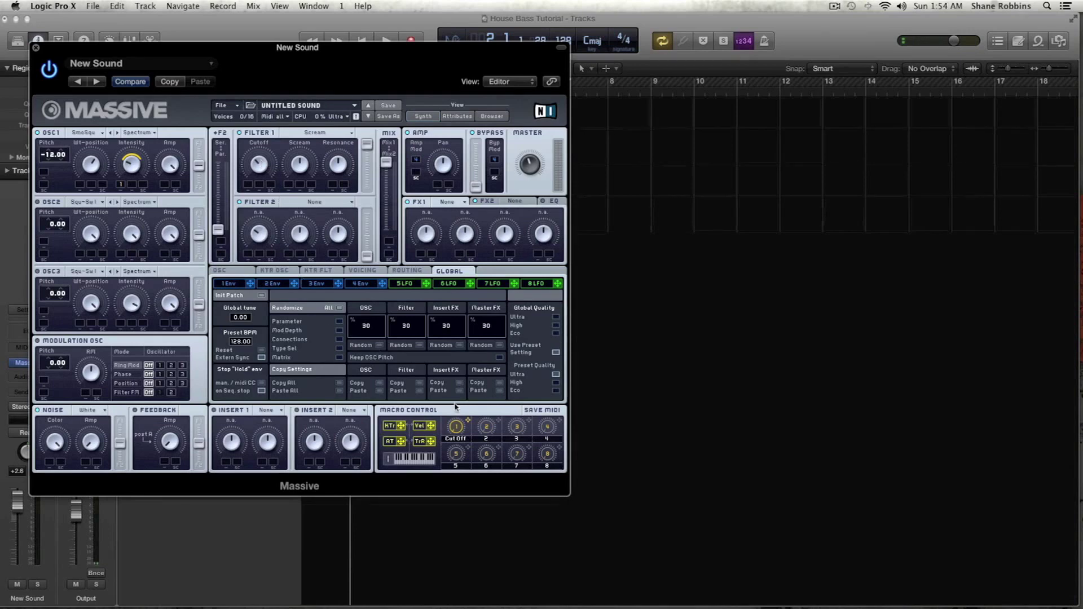
{"action": "left_click_drag", "start_coordinate": [466, 420], "coordinate": [274, 168]}
Shorten envelope 1's attack and decay and drop its sustain level to zero.
{"action": "left_click", "coordinate": [230, 284]}
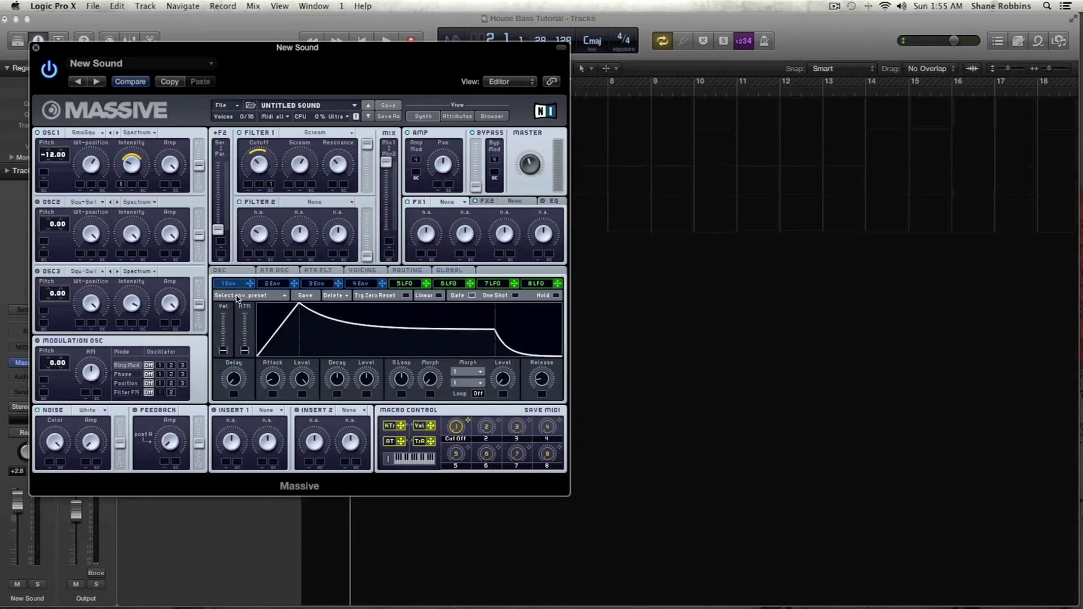
{"action": "left_click_drag", "start_coordinate": [278, 386], "coordinate": [282, 420]}
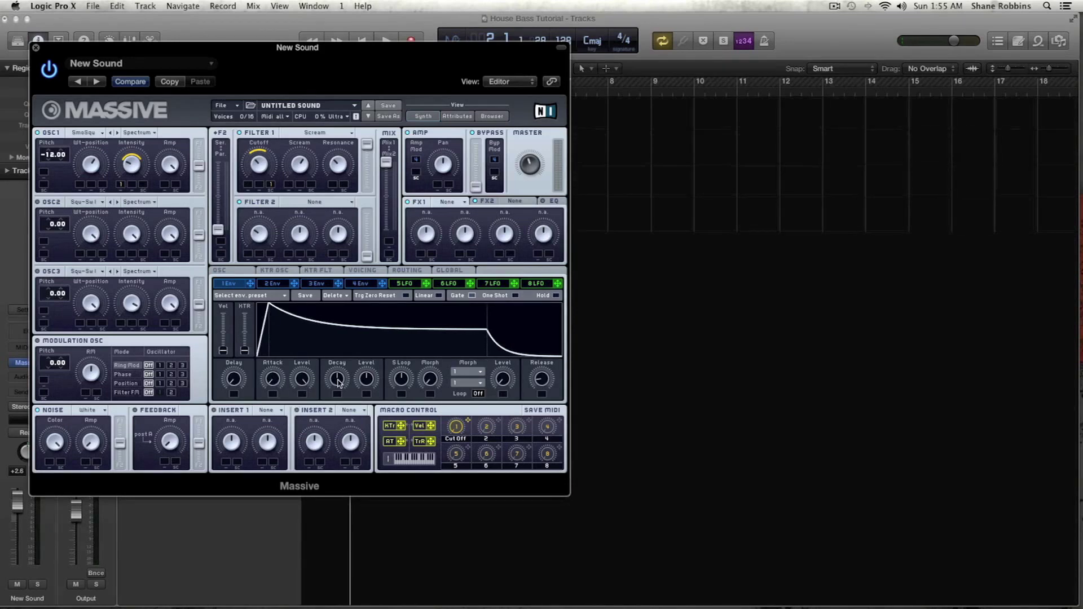
{"action": "left_click_drag", "start_coordinate": [339, 385], "coordinate": [338, 399]}
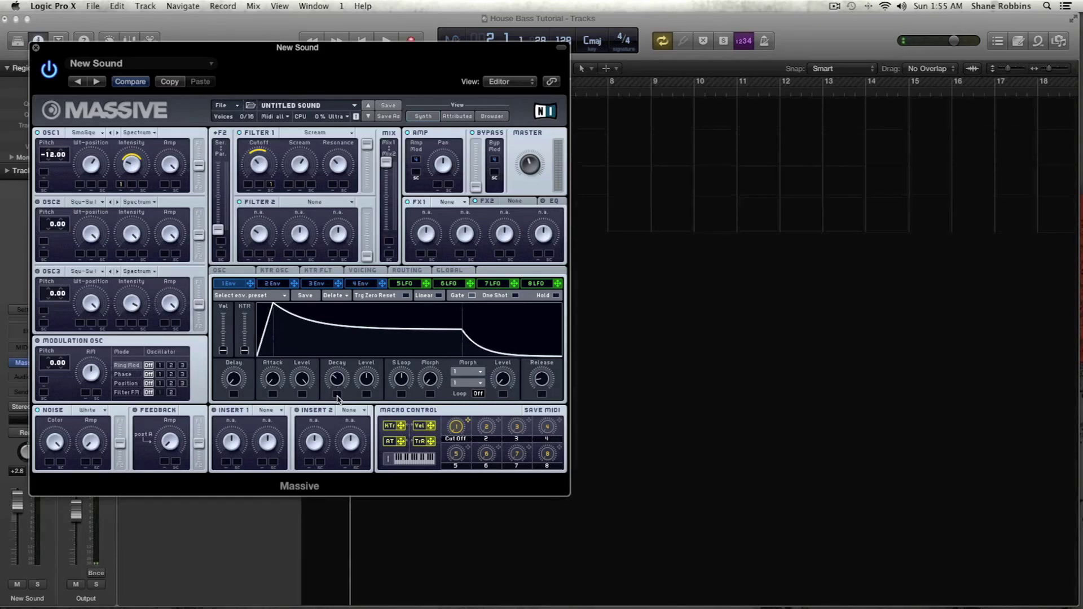
{"action": "left_click_drag", "start_coordinate": [368, 380], "coordinate": [371, 435]}
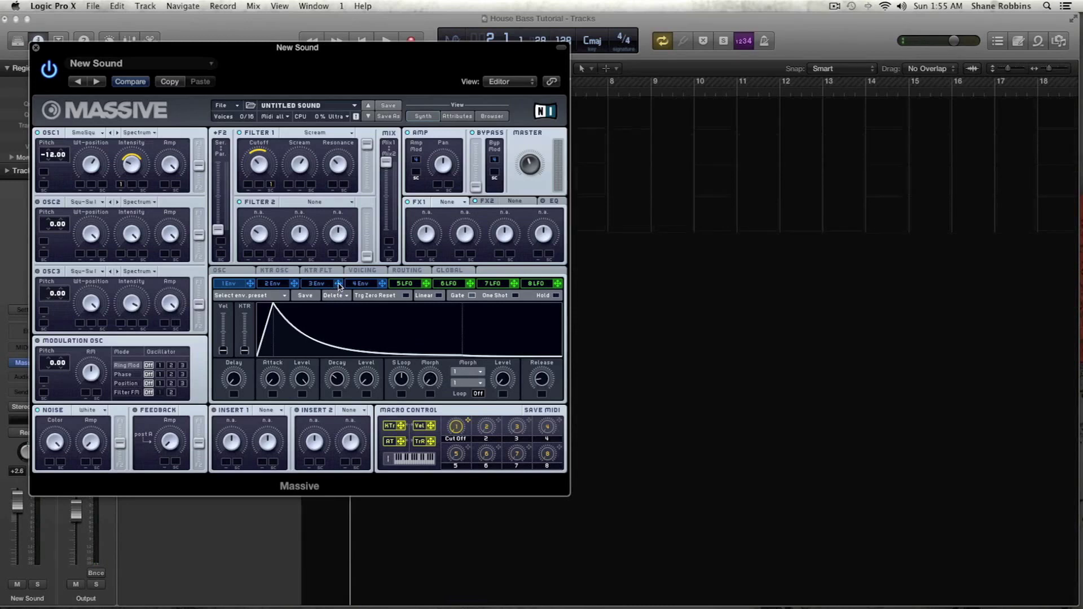
Shorten envelope 2's decay and bring its sustain level down to zero.
{"action": "left_click", "coordinate": [271, 285]}
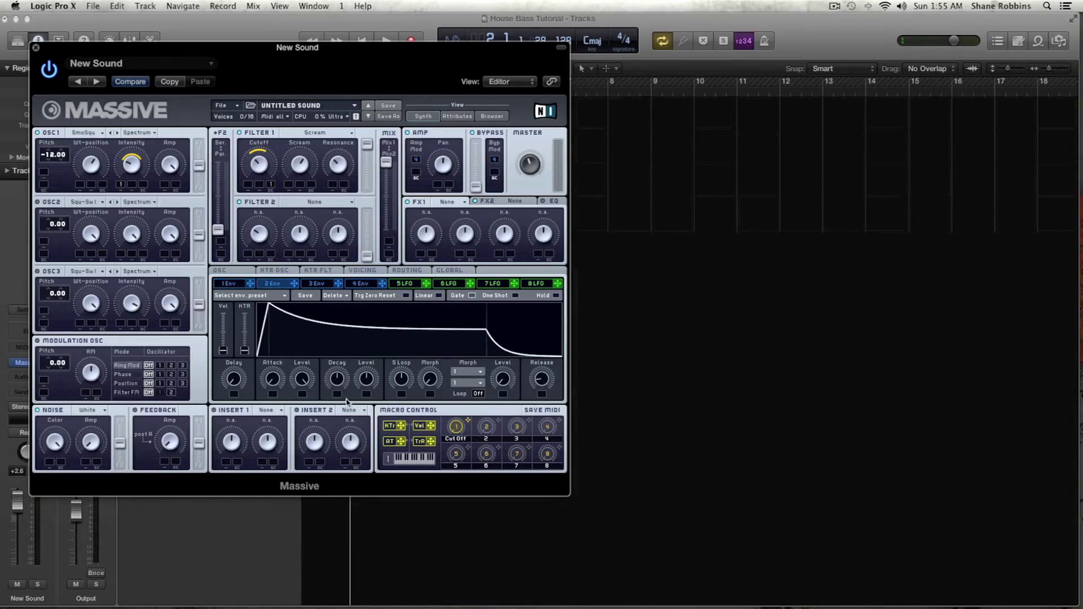
{"action": "left_click_drag", "start_coordinate": [344, 382], "coordinate": [357, 547]}
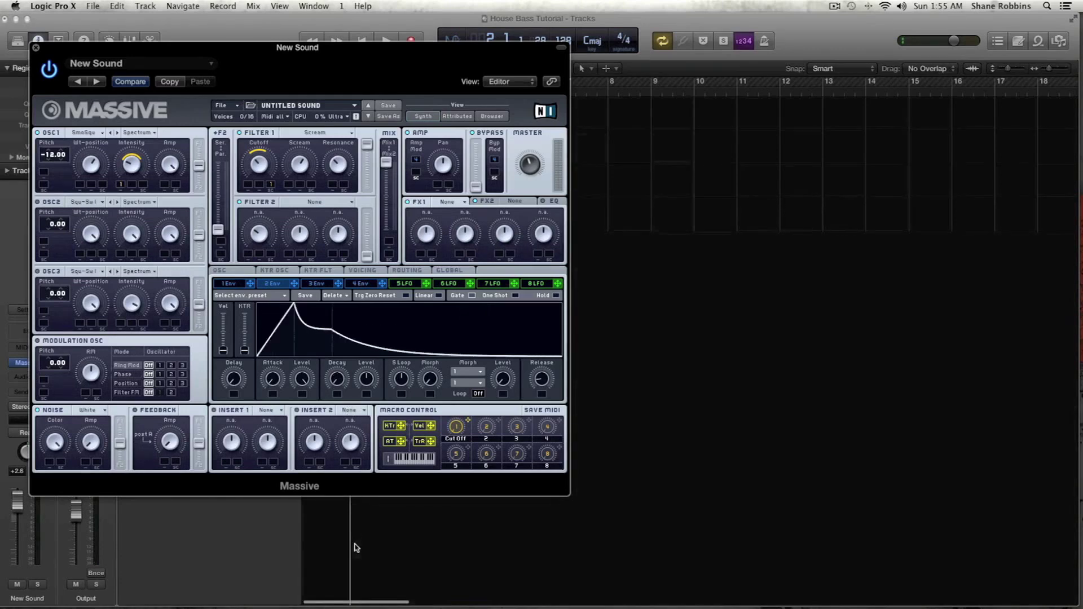
{"action": "left_click_drag", "start_coordinate": [365, 379], "coordinate": [363, 484]}
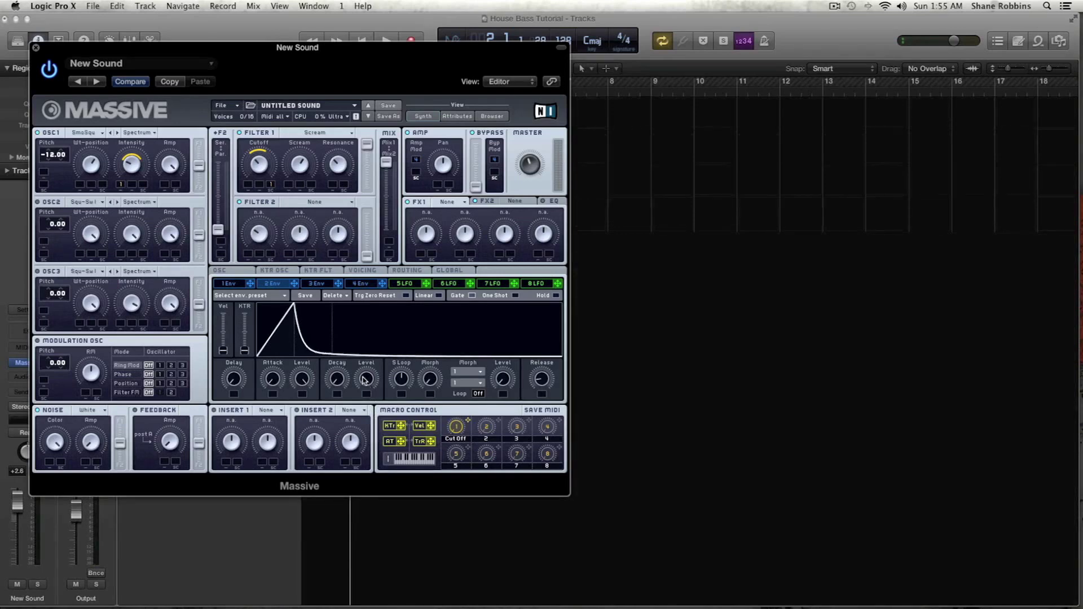
{"action": "left_click_drag", "start_coordinate": [364, 379], "coordinate": [338, 377]}
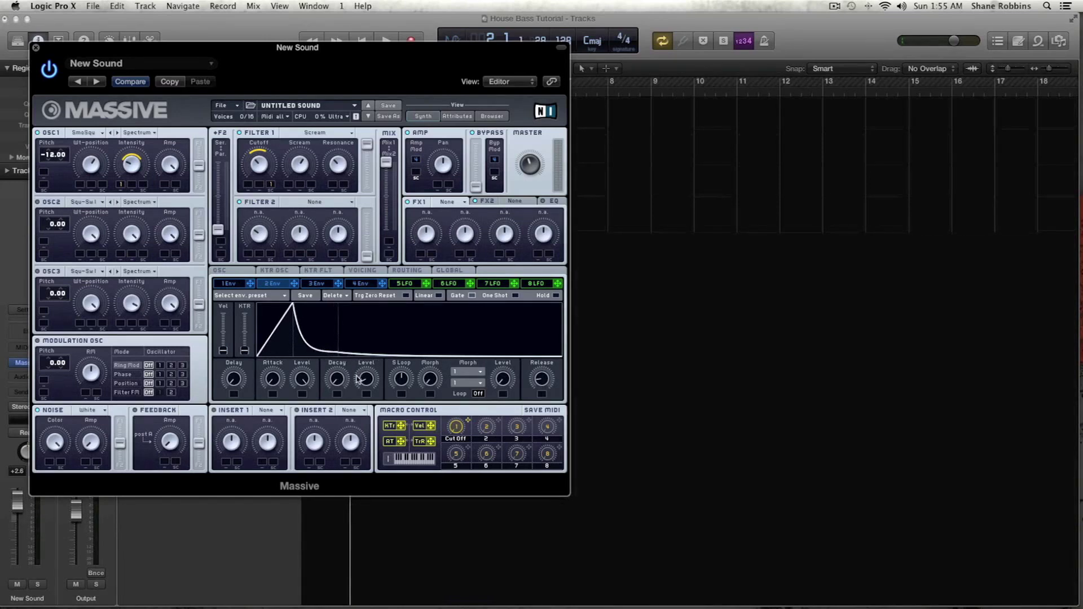
{"action": "left_click_drag", "start_coordinate": [358, 380], "coordinate": [364, 387]}
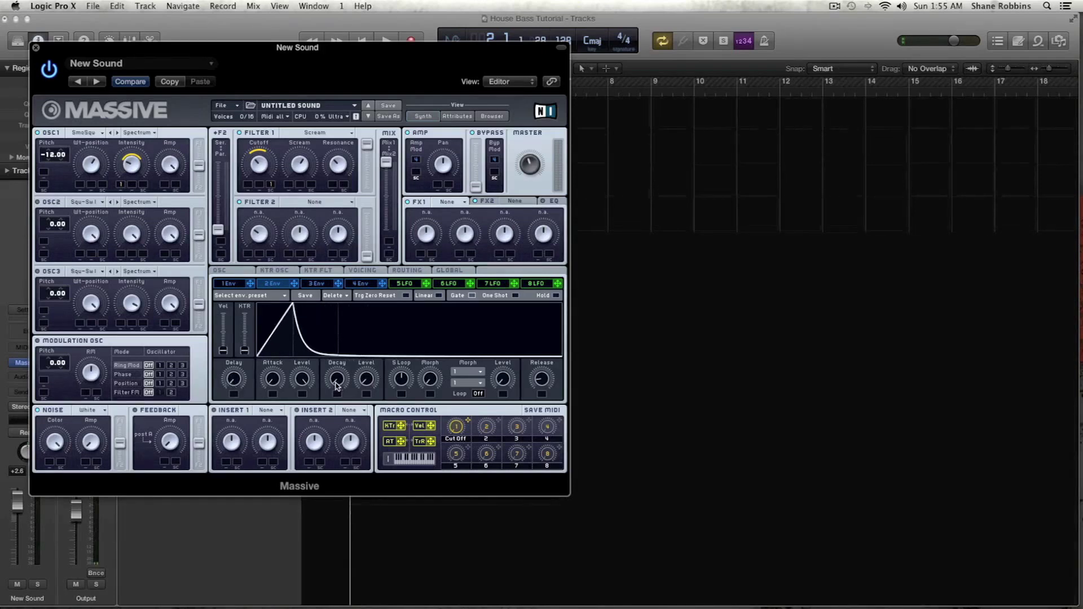
{"action": "left_click", "coordinate": [322, 288]}
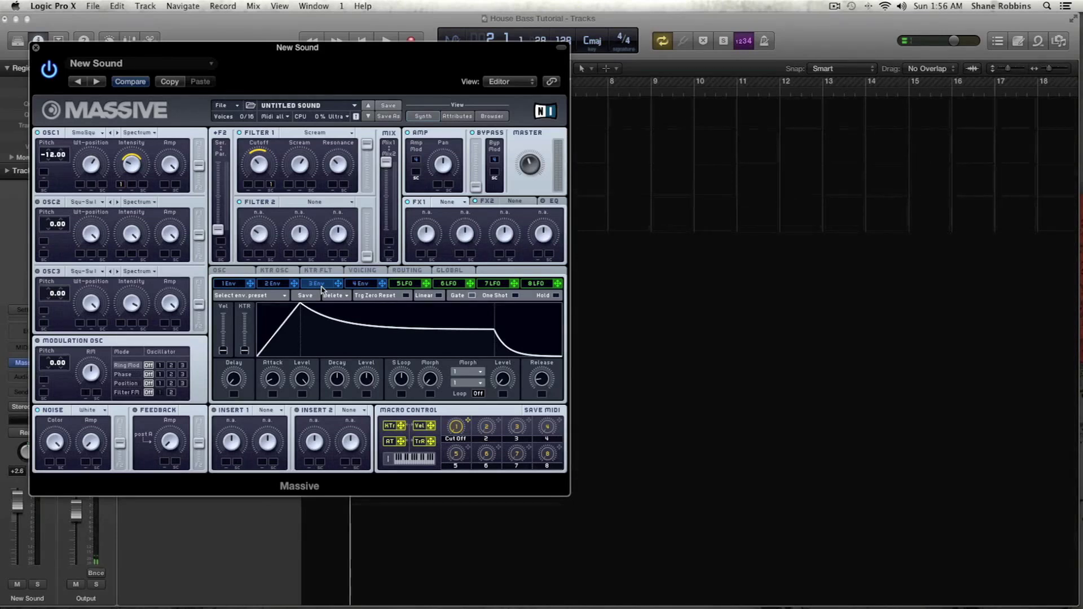
Raise envelope 4's decay level knob so it sustains higher.
{"action": "left_click", "coordinate": [361, 283]}
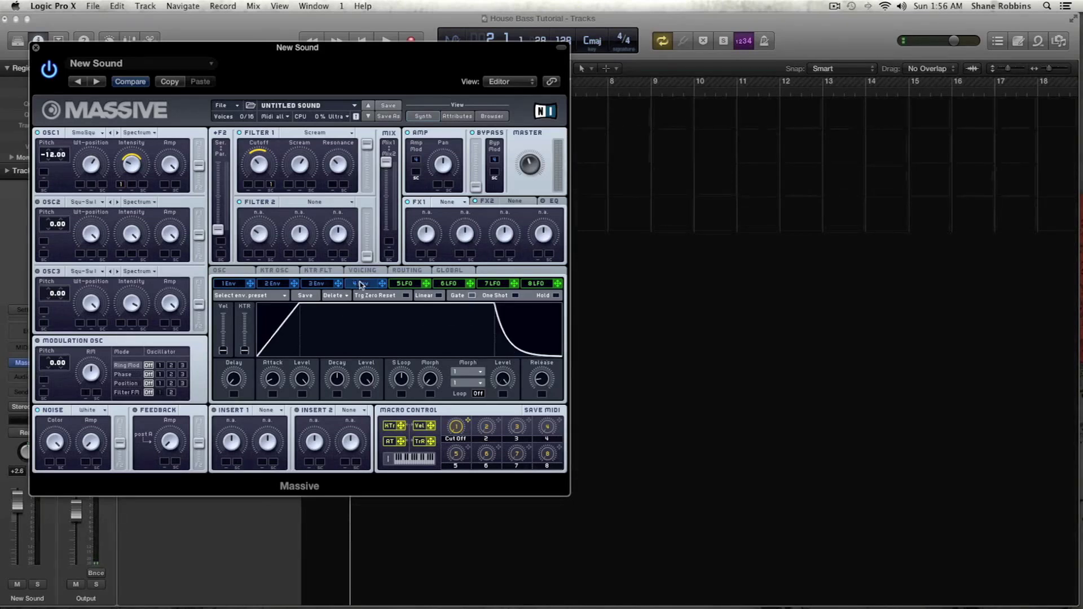
{"action": "left_click_drag", "start_coordinate": [367, 376], "coordinate": [371, 400]}
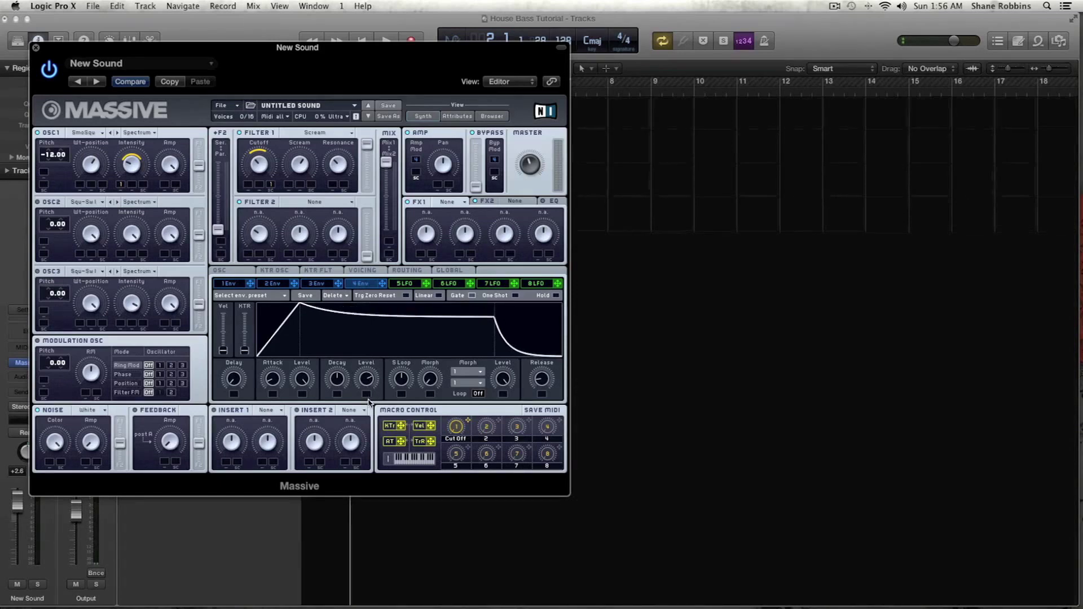
{"action": "left_click", "coordinate": [407, 271]}
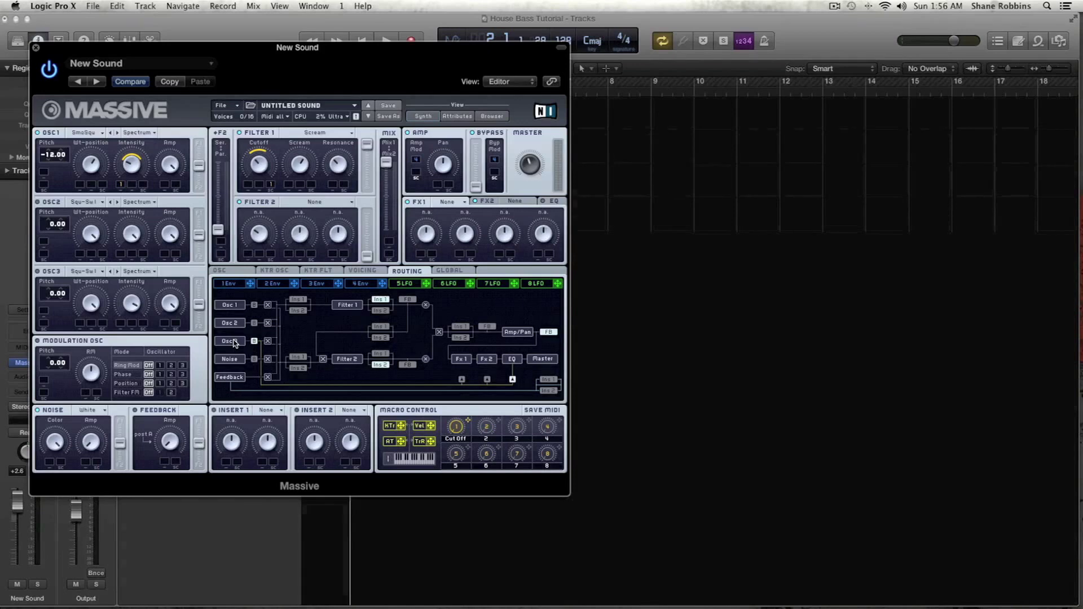
Take both inserts out of the filter paths, placing Insert 2 after the filter mix and Insert 1 at the output.
{"action": "left_click", "coordinate": [383, 304]}
{"action": "left_click", "coordinate": [382, 302]}
{"action": "left_click", "coordinate": [378, 302]}
{"action": "left_click", "coordinate": [377, 302]}
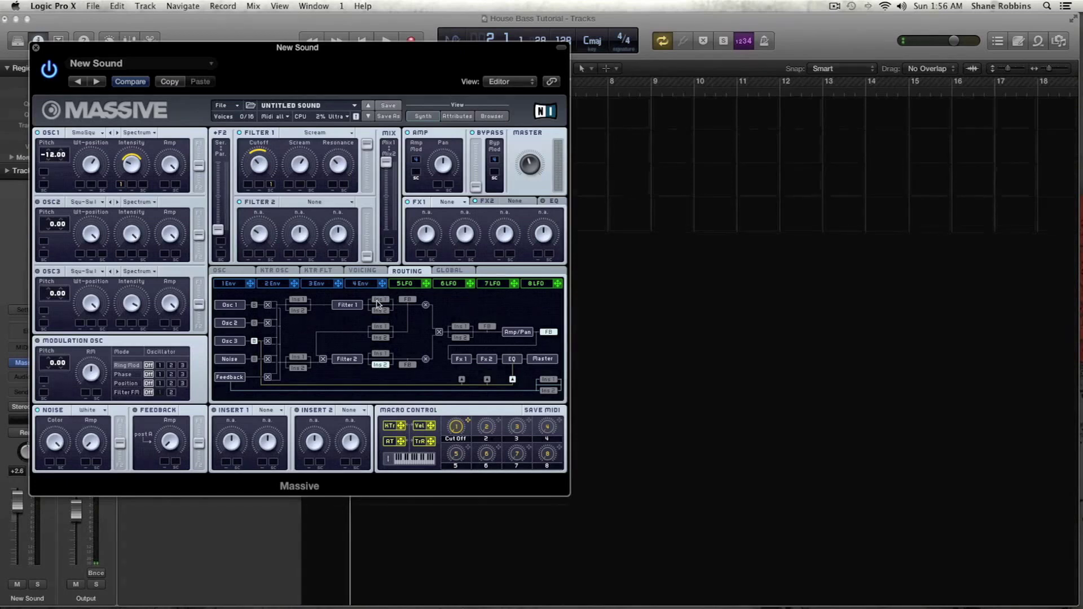
{"action": "left_click", "coordinate": [380, 364]}
{"action": "left_click", "coordinate": [467, 339]}
{"action": "left_click", "coordinate": [552, 381]}
Set the patch voicing to Monorotate in the Global voicing settings.
{"action": "left_click", "coordinate": [442, 274]}
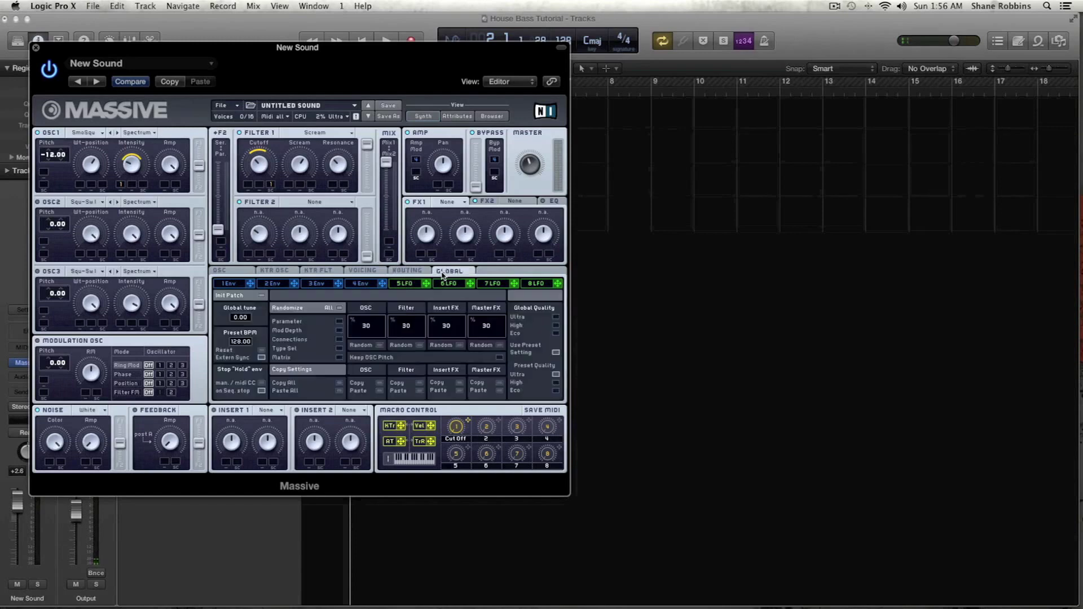
{"action": "left_click", "coordinate": [363, 271]}
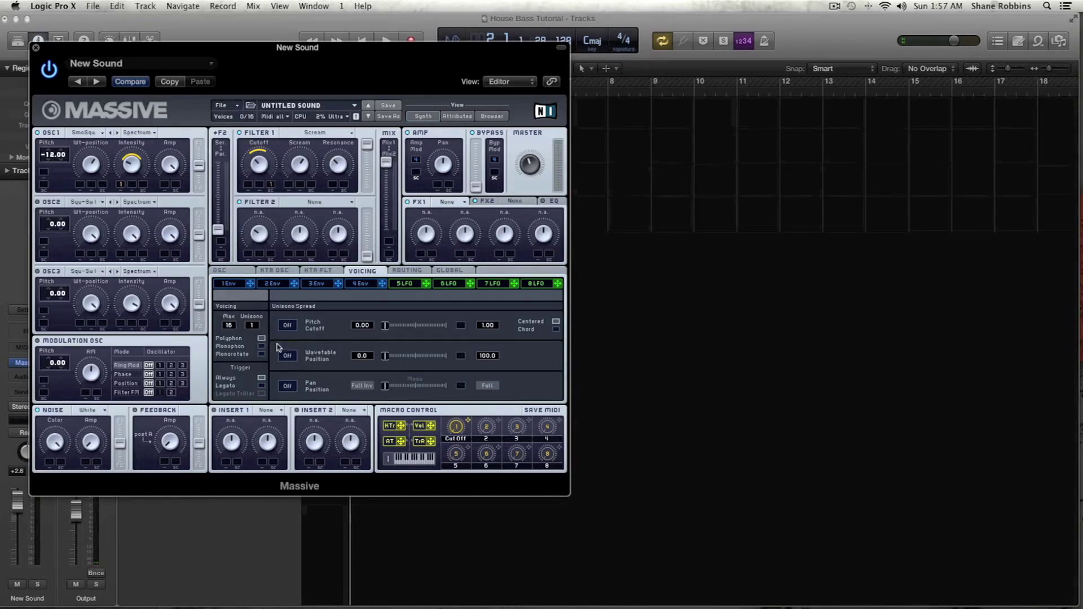
{"action": "left_click", "coordinate": [262, 354]}
Pitch oscillator 3 to -12.00, load the Dirty Needle wavetable and raise its amp level.
{"action": "left_click_drag", "start_coordinate": [49, 308], "coordinate": [51, 313]}
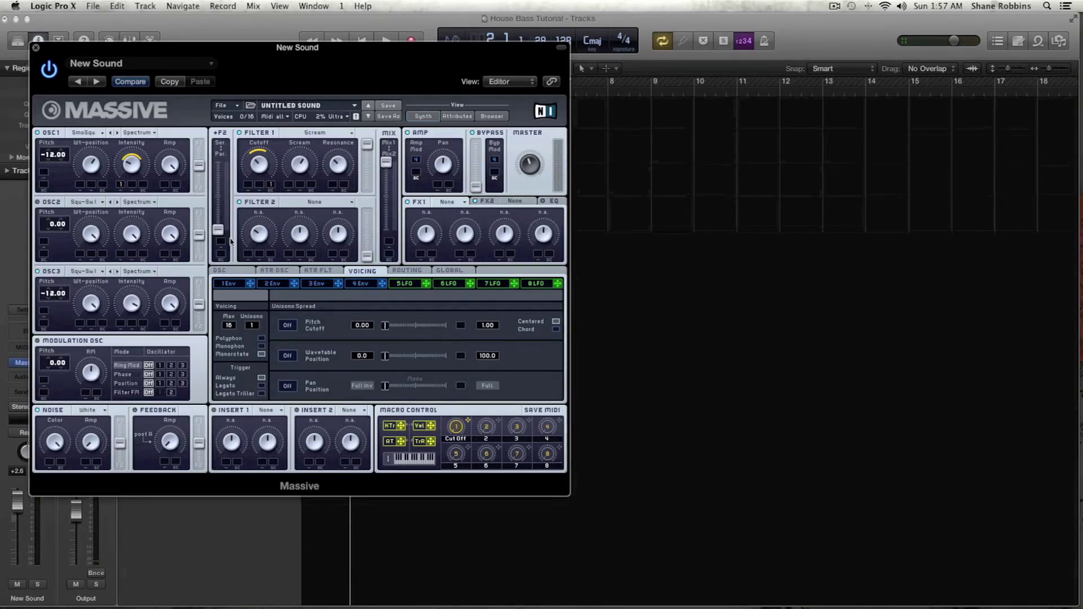
{"action": "left_click", "coordinate": [97, 271]}
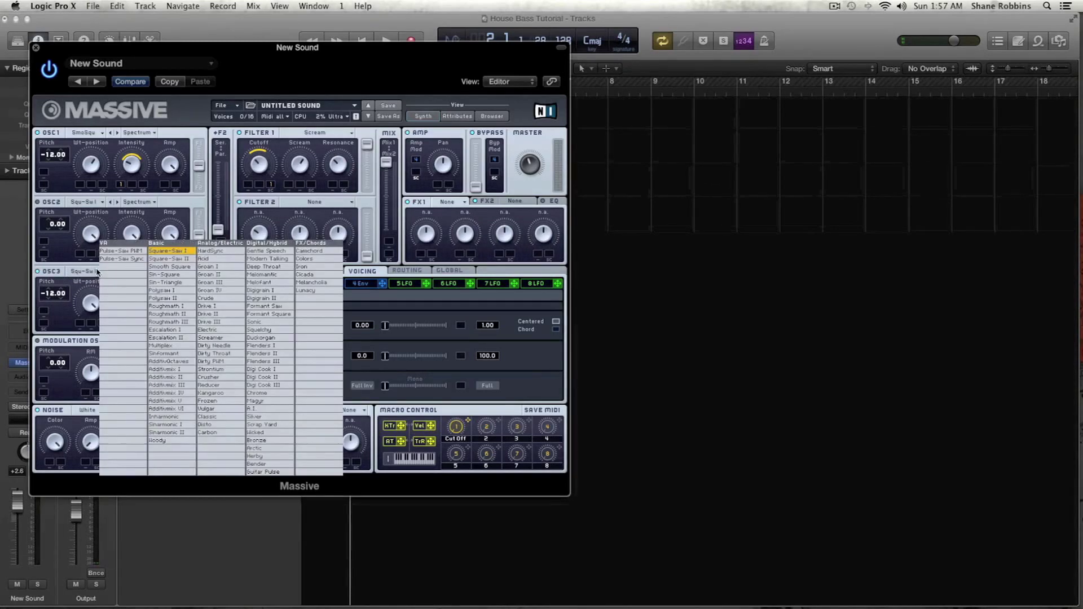
{"action": "left_click", "coordinate": [225, 345]}
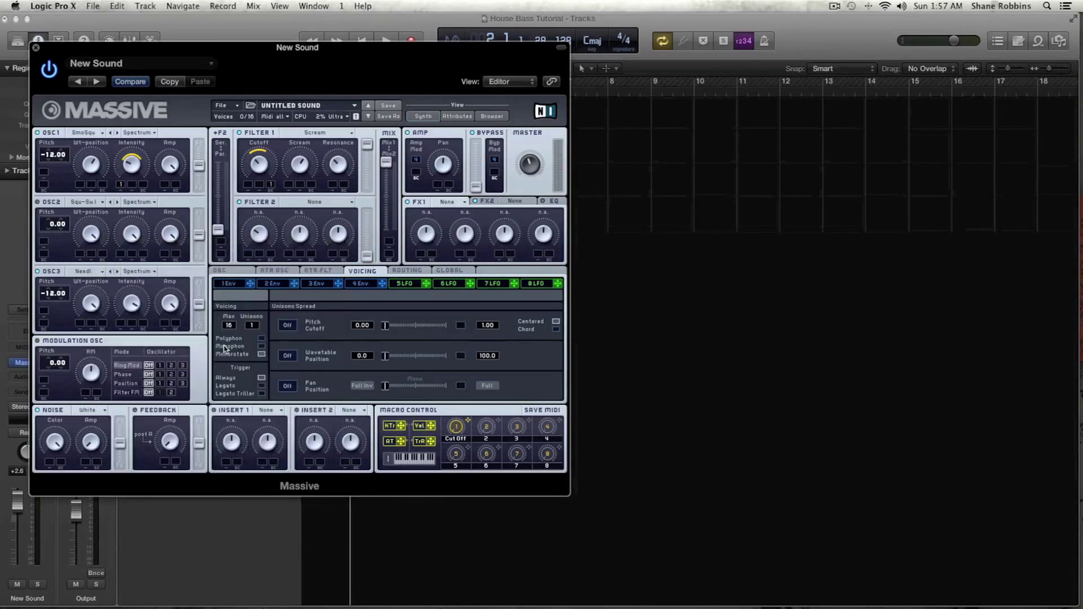
{"action": "left_click", "coordinate": [85, 271]}
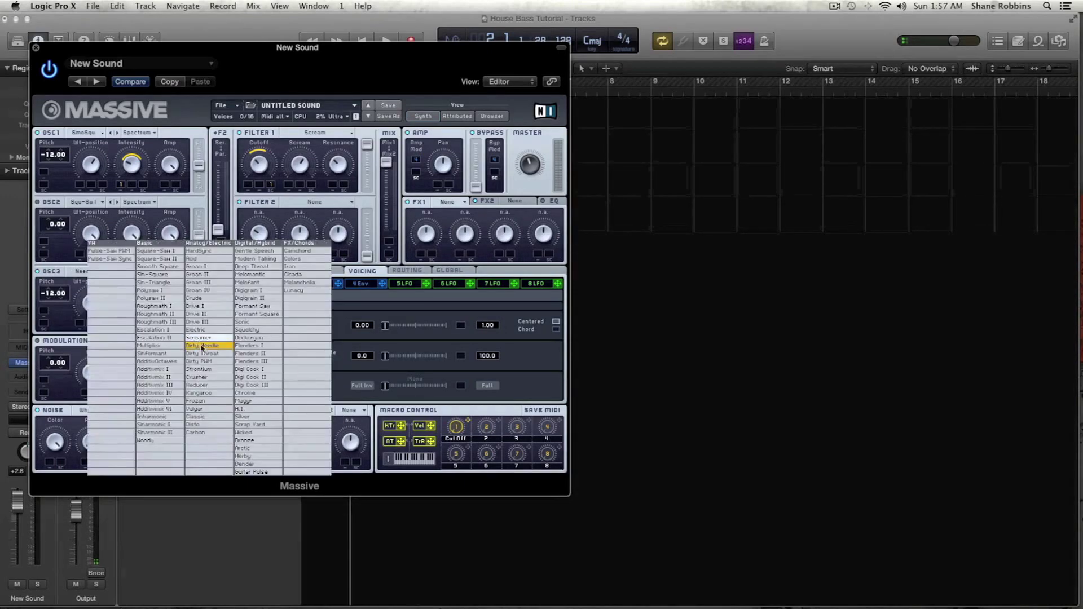
{"action": "left_click", "coordinate": [91, 310]}
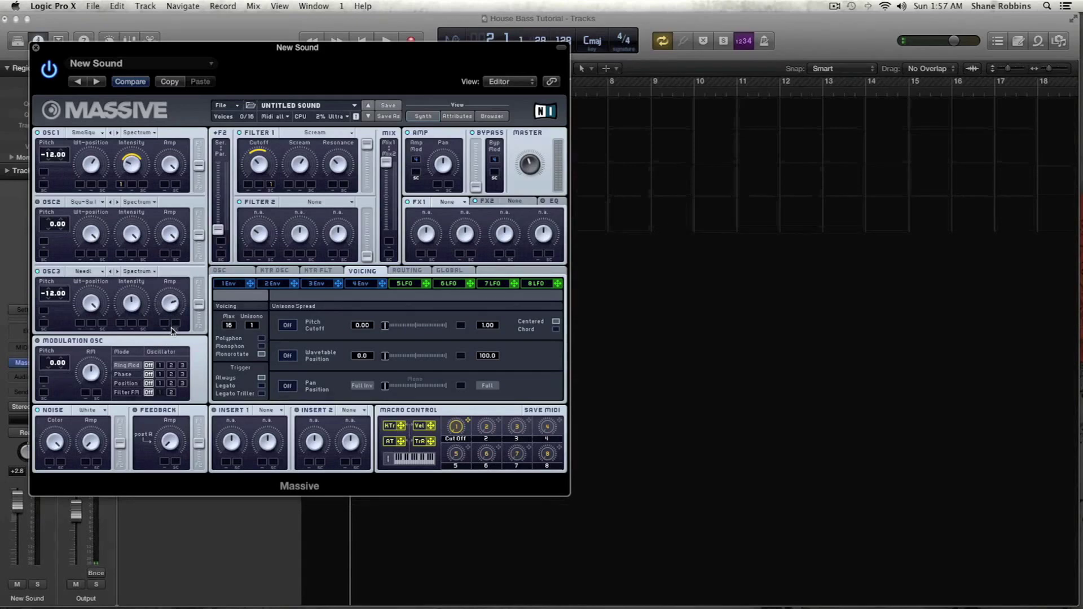
{"action": "left_click_drag", "start_coordinate": [200, 312], "coordinate": [198, 278]}
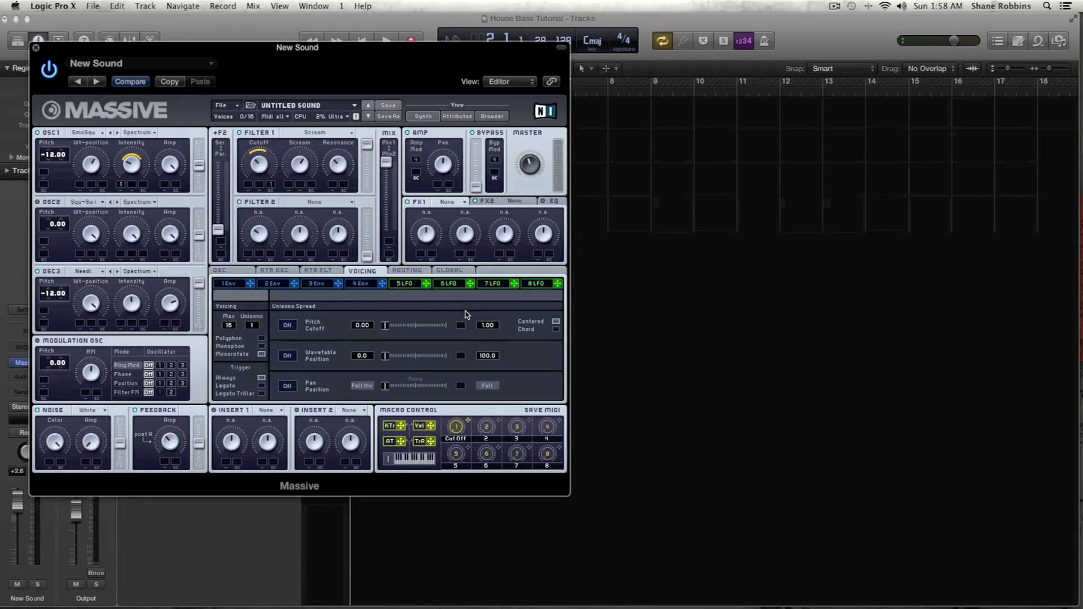
Load a Chorus into FX 1, with macro 2, renamed 'FX Mix', driving its Dry/Wet amount.
{"action": "left_click", "coordinate": [456, 198]}
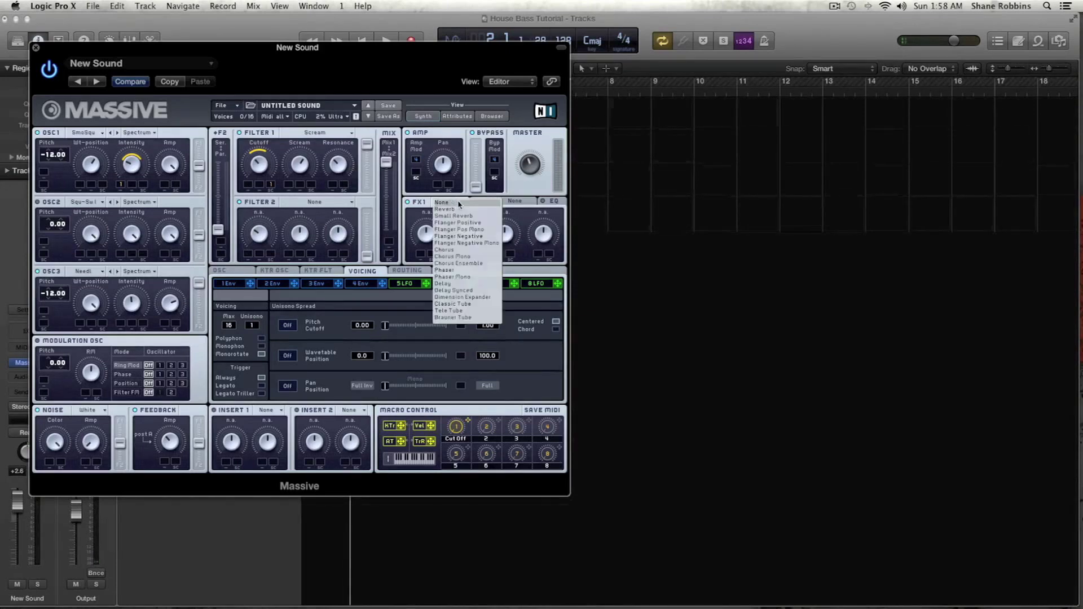
{"action": "left_click", "coordinate": [469, 250]}
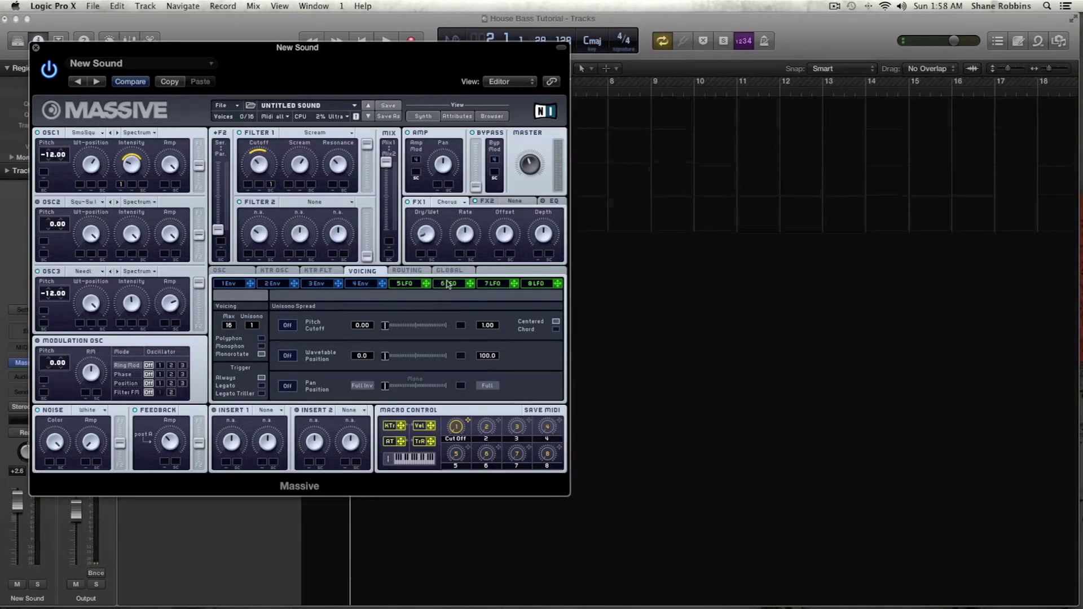
{"action": "left_click_drag", "start_coordinate": [498, 423], "coordinate": [416, 254]}
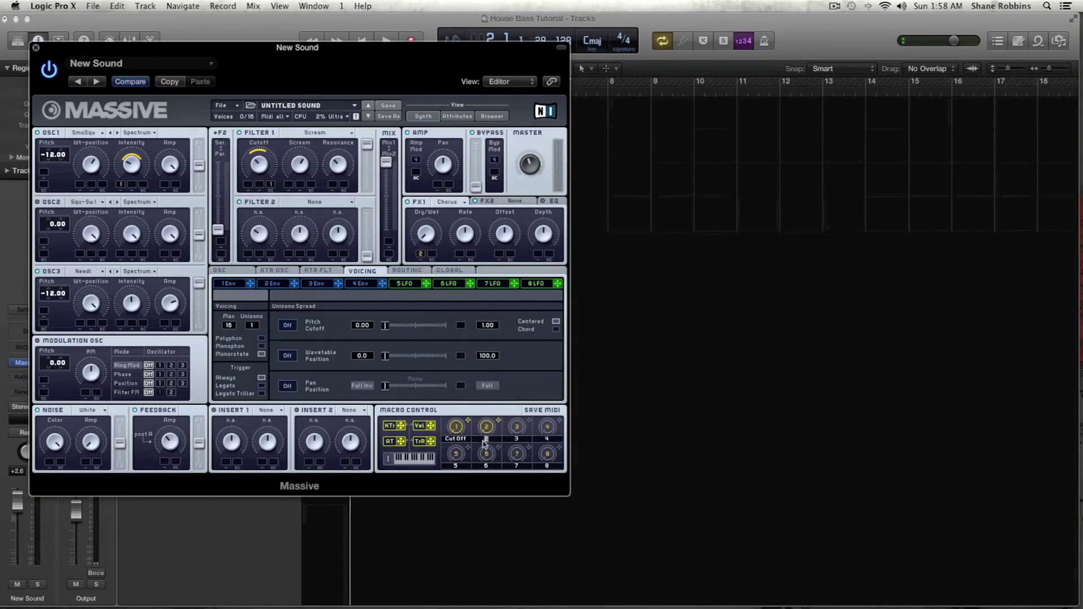
{"action": "type", "text": "FX M"}
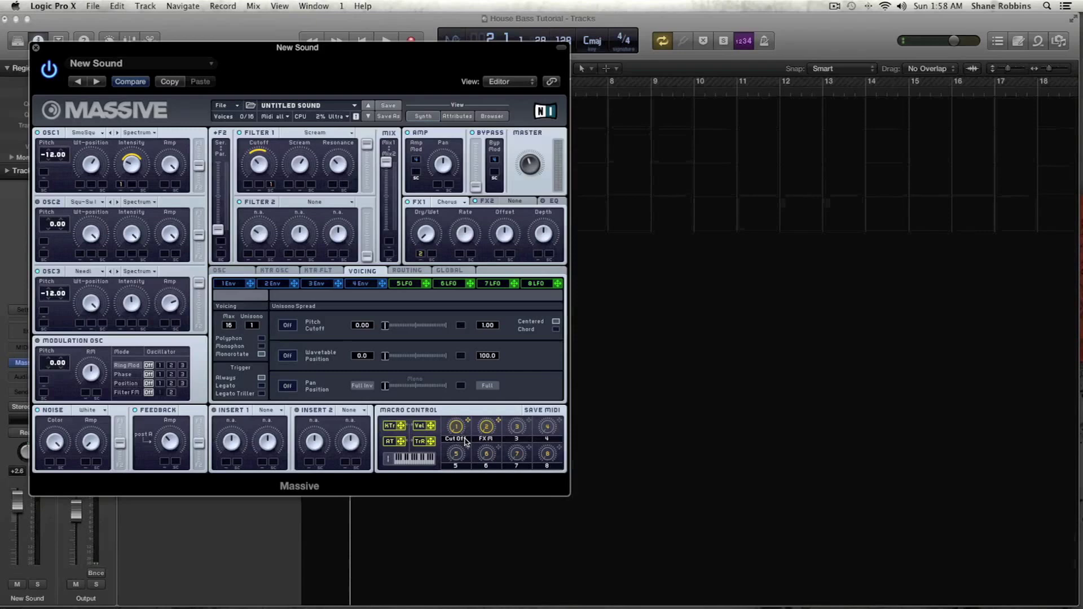
{"action": "type", "text": "ix"}
{"action": "left_click_drag", "start_coordinate": [417, 258], "coordinate": [420, 236]}
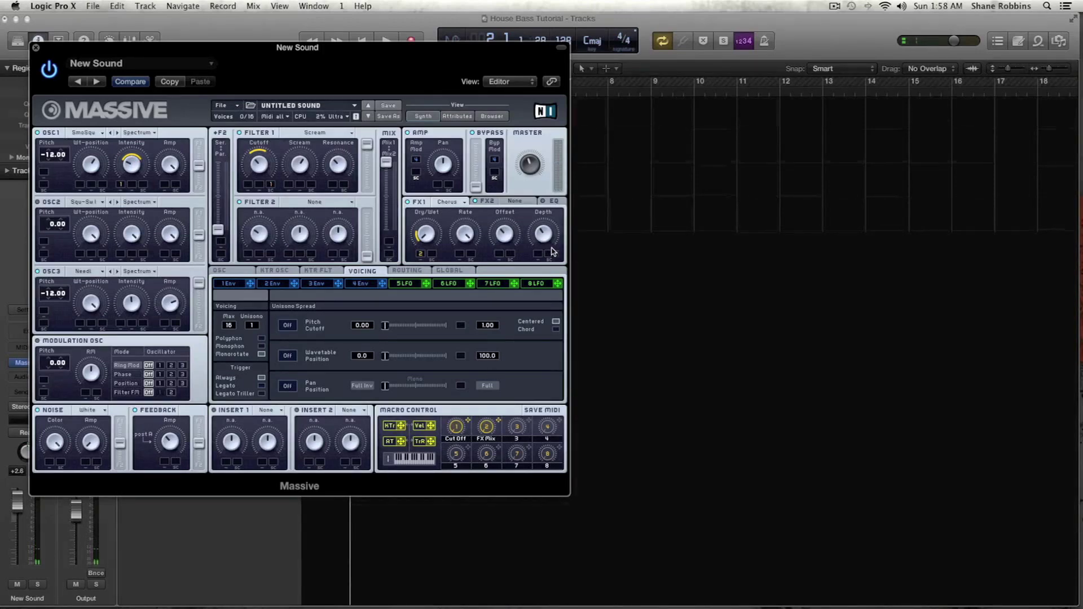
{"action": "left_click", "coordinate": [522, 203]}
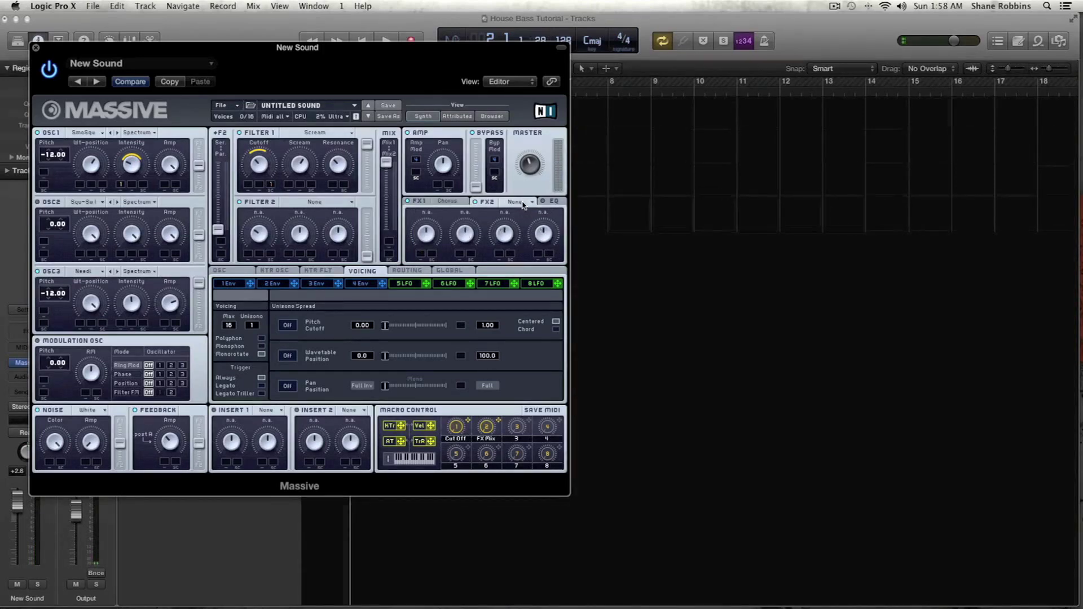
Load a synced delay into FX 2 and link its dry/wet to the FX Mix macro.
{"action": "left_click", "coordinate": [522, 203]}
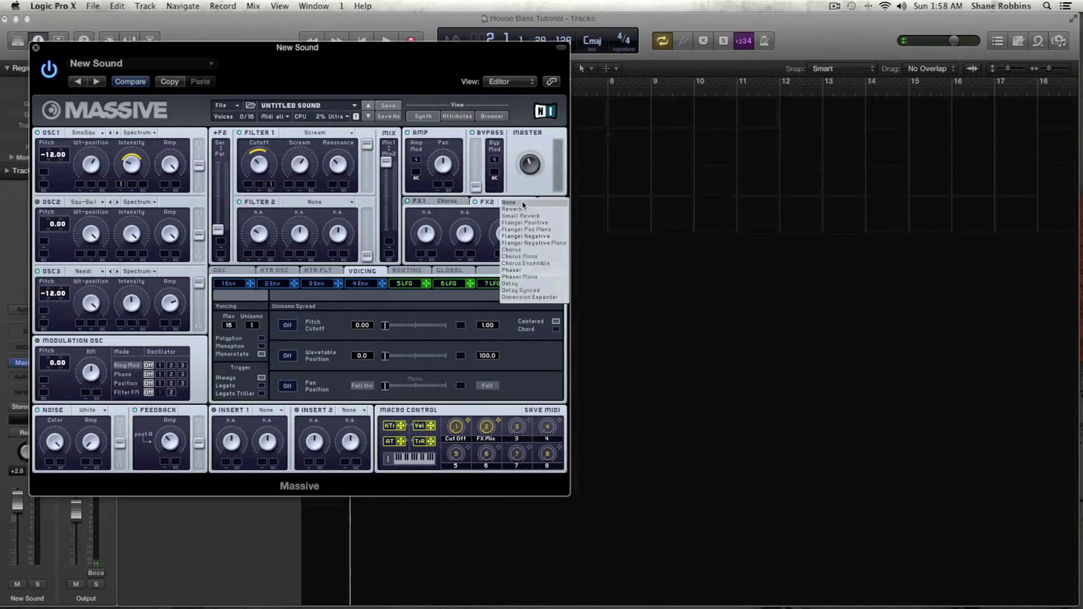
{"action": "left_click", "coordinate": [550, 293]}
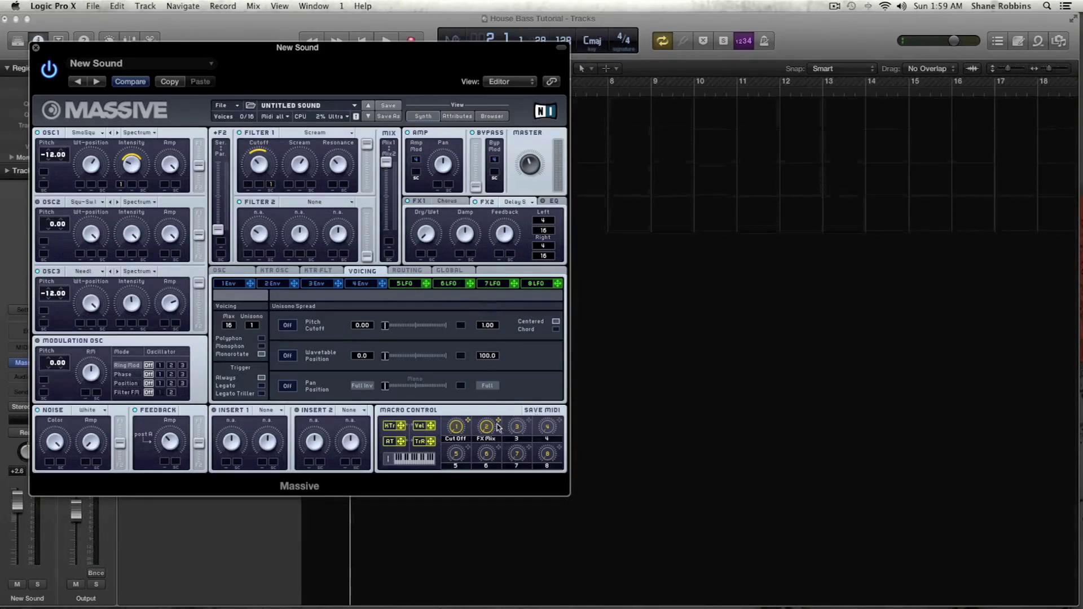
{"action": "left_click_drag", "start_coordinate": [420, 255], "coordinate": [420, 243]}
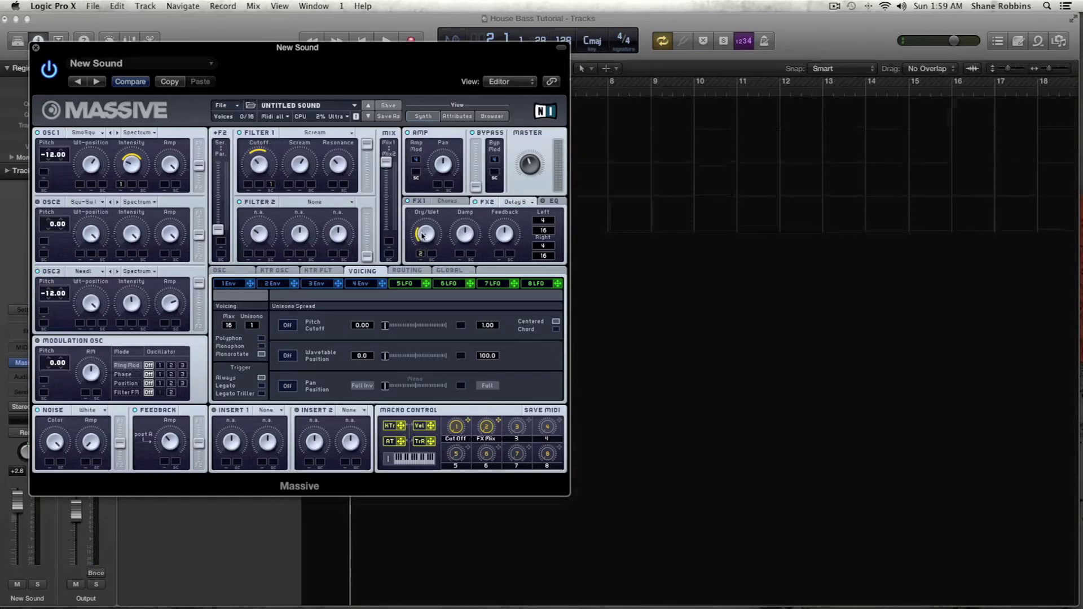
Modulate the delay's Damp with velocity and set the Left delay value to 1.
{"action": "right_click", "coordinate": [461, 254]}
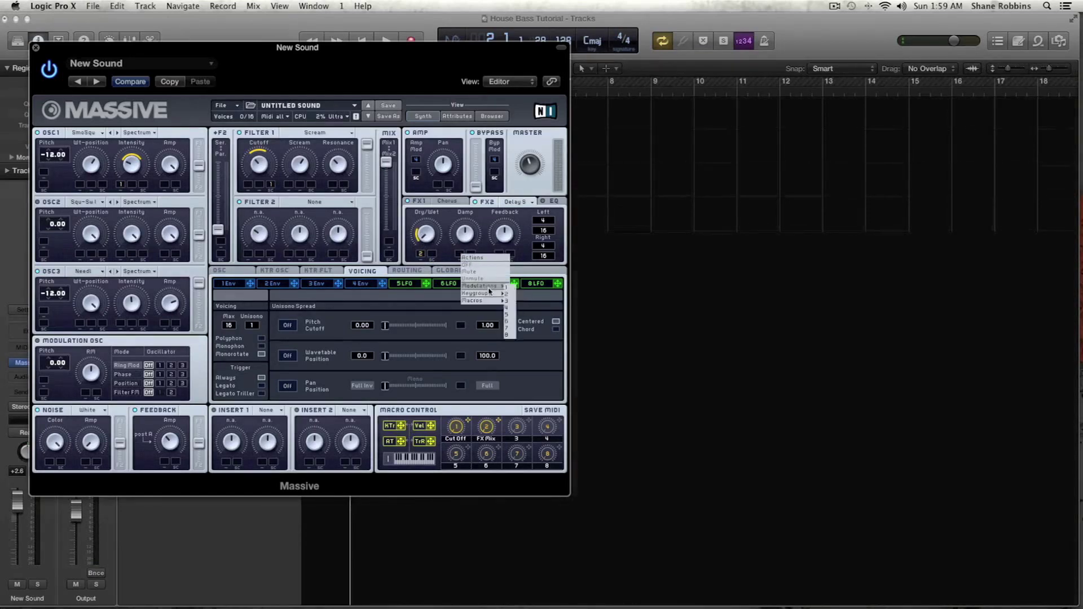
{"action": "mouse_move", "coordinate": [486, 294]}
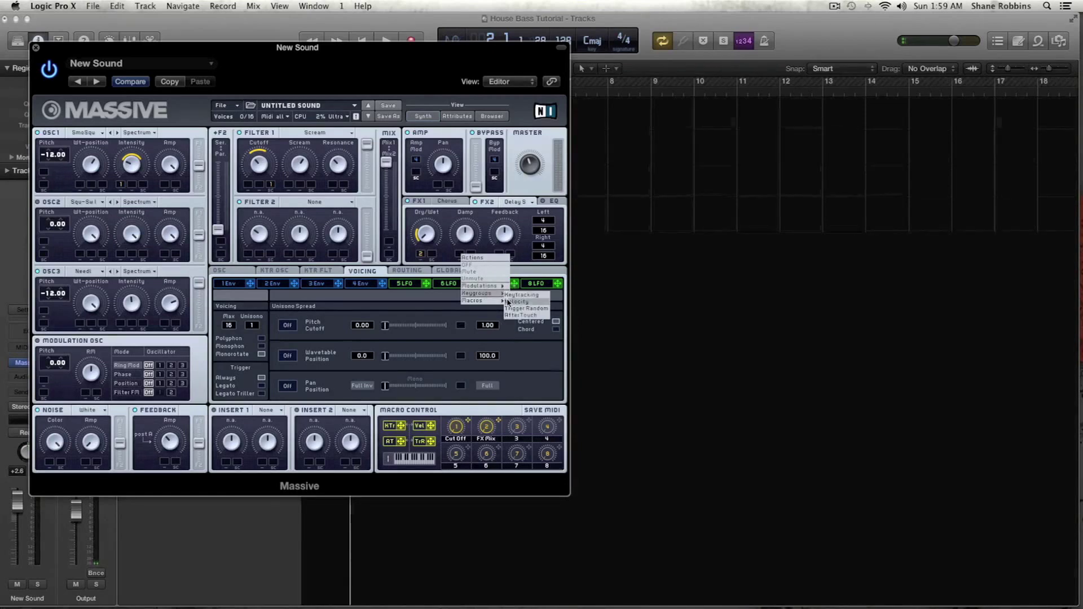
{"action": "left_click", "coordinate": [515, 301]}
{"action": "left_click_drag", "start_coordinate": [458, 254], "coordinate": [454, 231]}
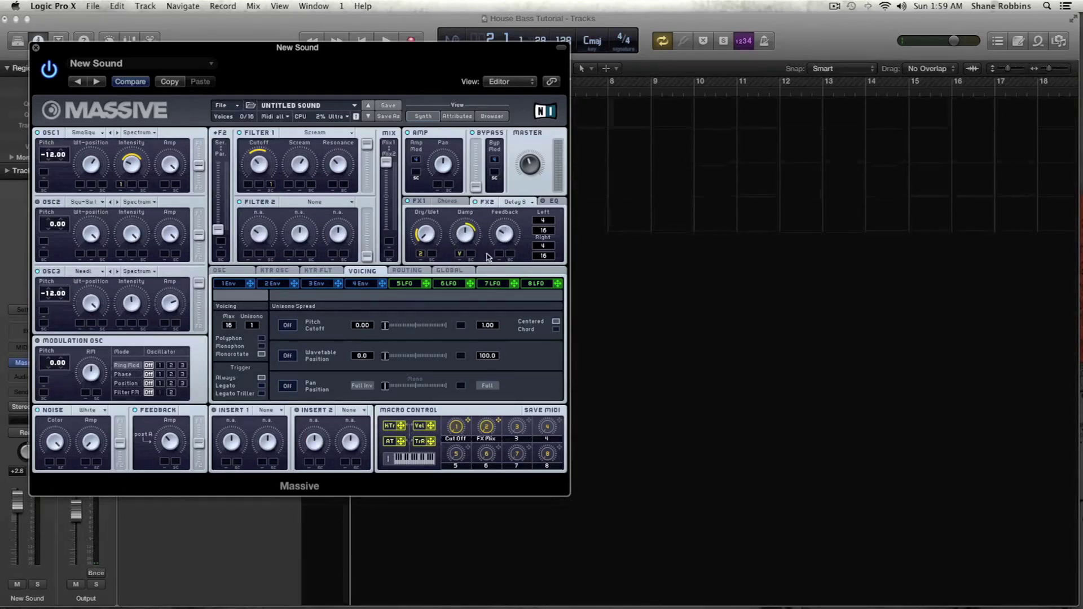
{"action": "left_click_drag", "start_coordinate": [545, 221], "coordinate": [548, 248]}
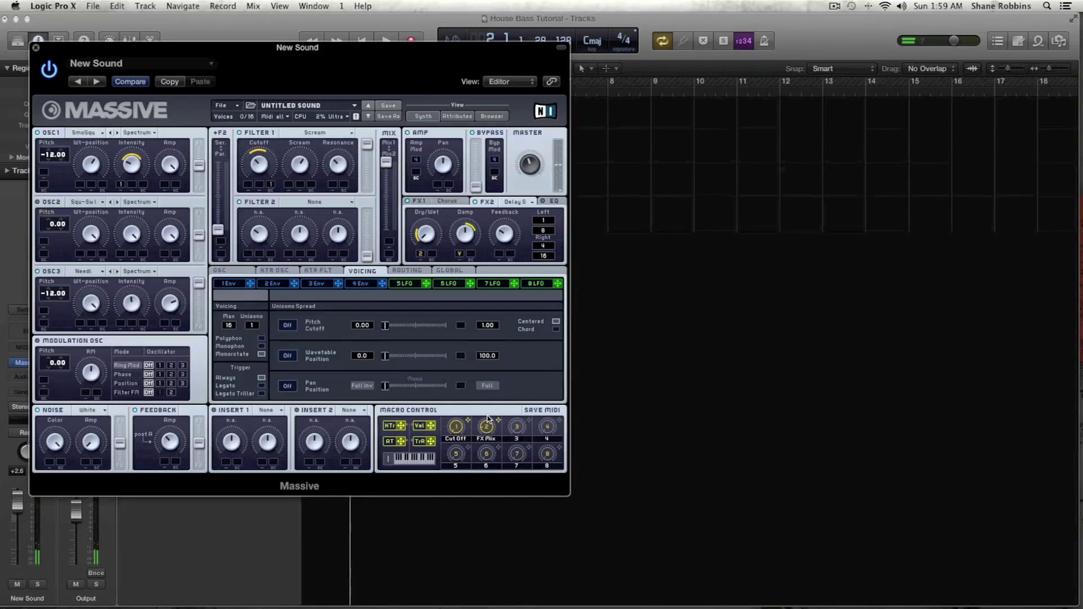
{"action": "left_click", "coordinate": [232, 271]}
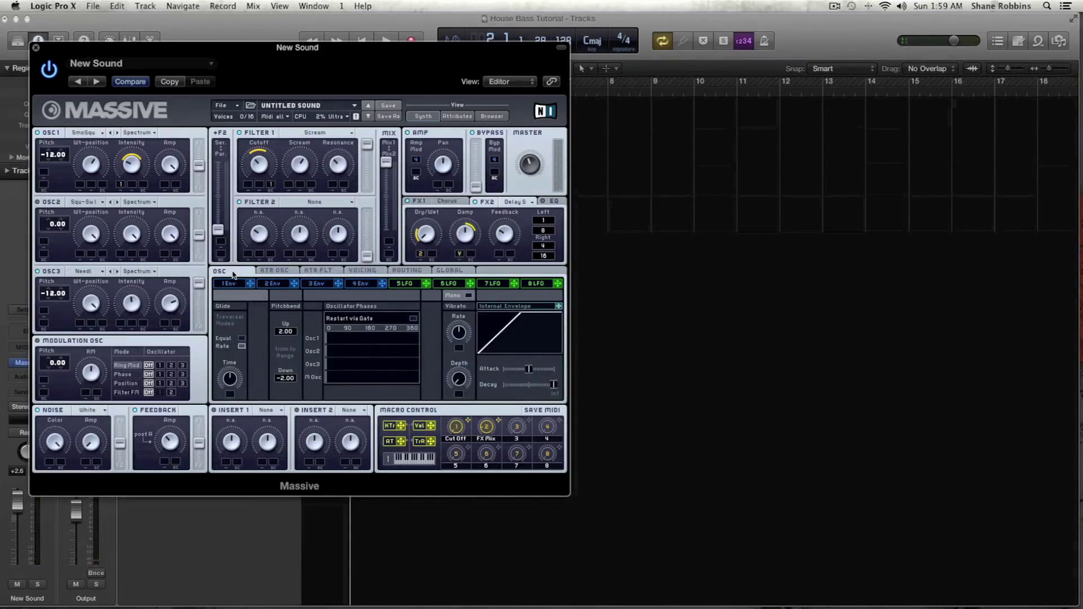
Enable Glide Equal and Restart via Gate for the oscillators.
{"action": "left_click", "coordinate": [242, 338]}
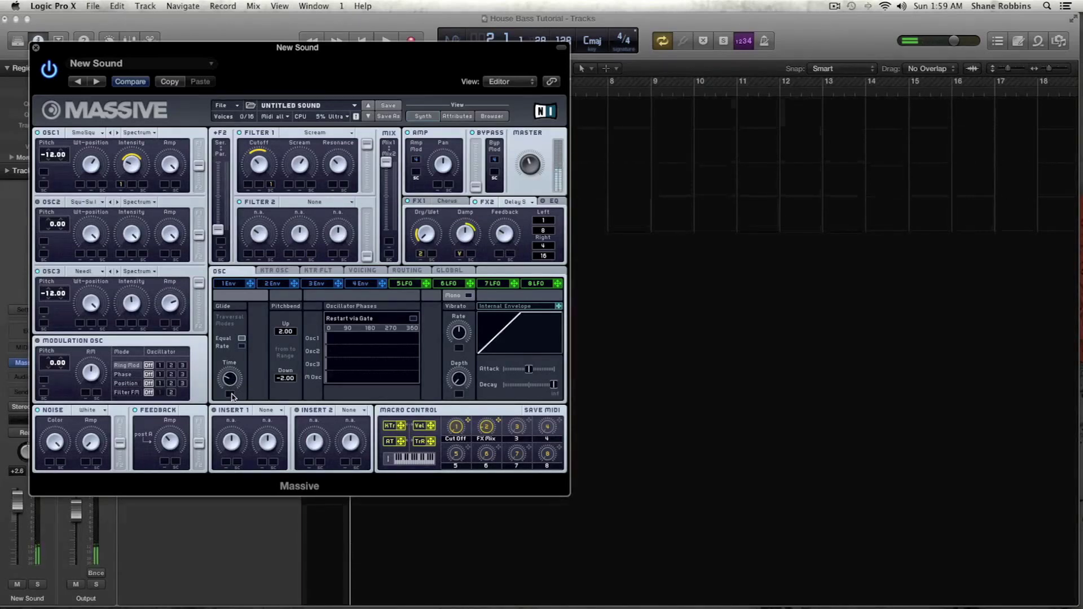
{"action": "left_click", "coordinate": [410, 319]}
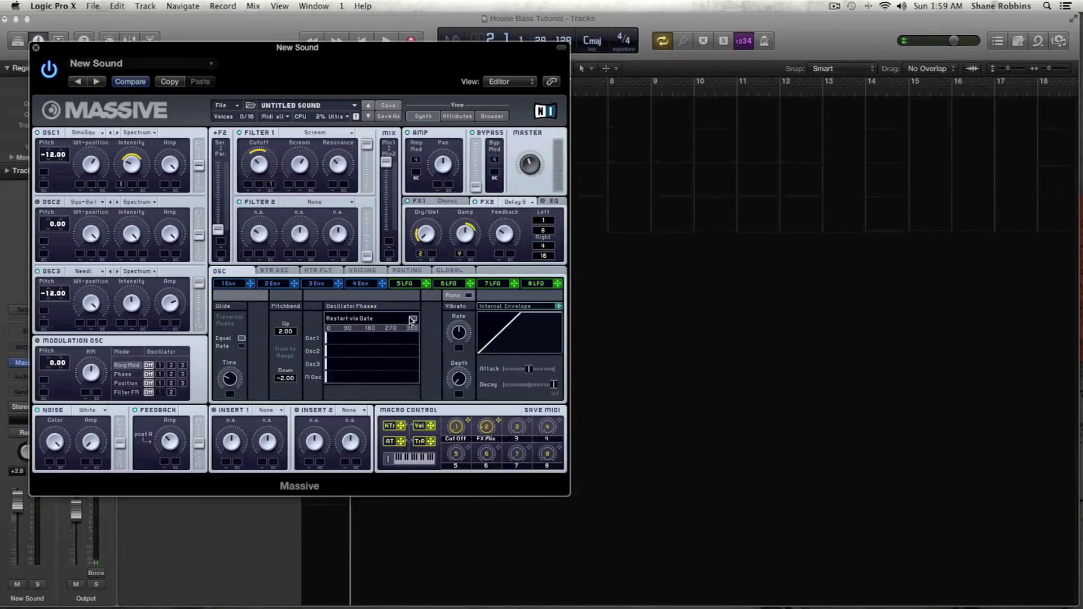
{"action": "left_click", "coordinate": [265, 407]}
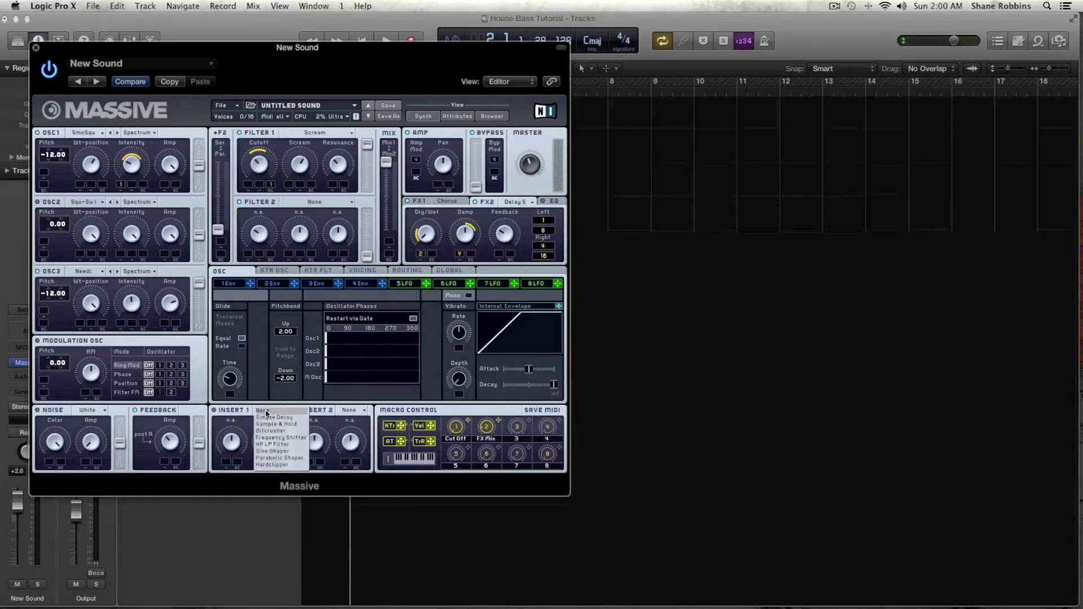
Load P Shaper into Insert 1 with a higher dry/wet, and S Shaper into Insert 2.
{"action": "left_click", "coordinate": [281, 459]}
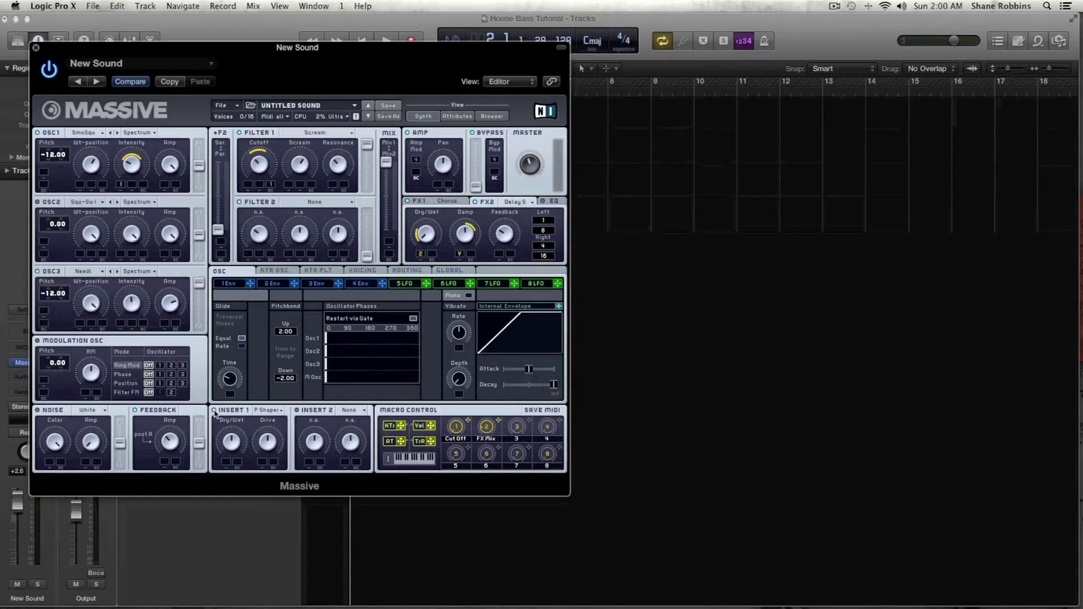
{"action": "left_click_drag", "start_coordinate": [238, 445], "coordinate": [239, 423]}
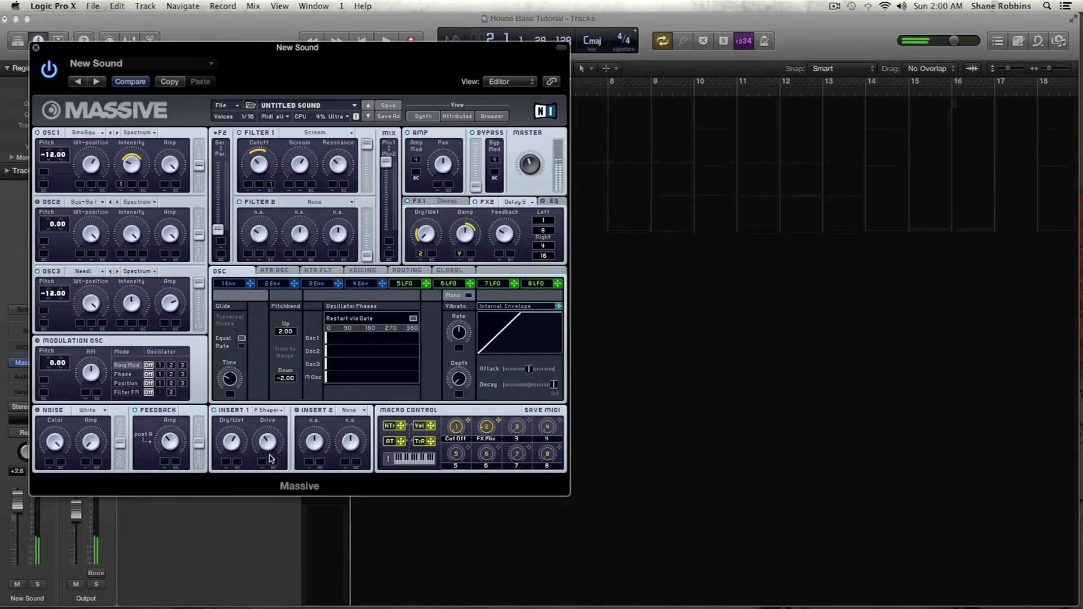
{"action": "left_click", "coordinate": [297, 411]}
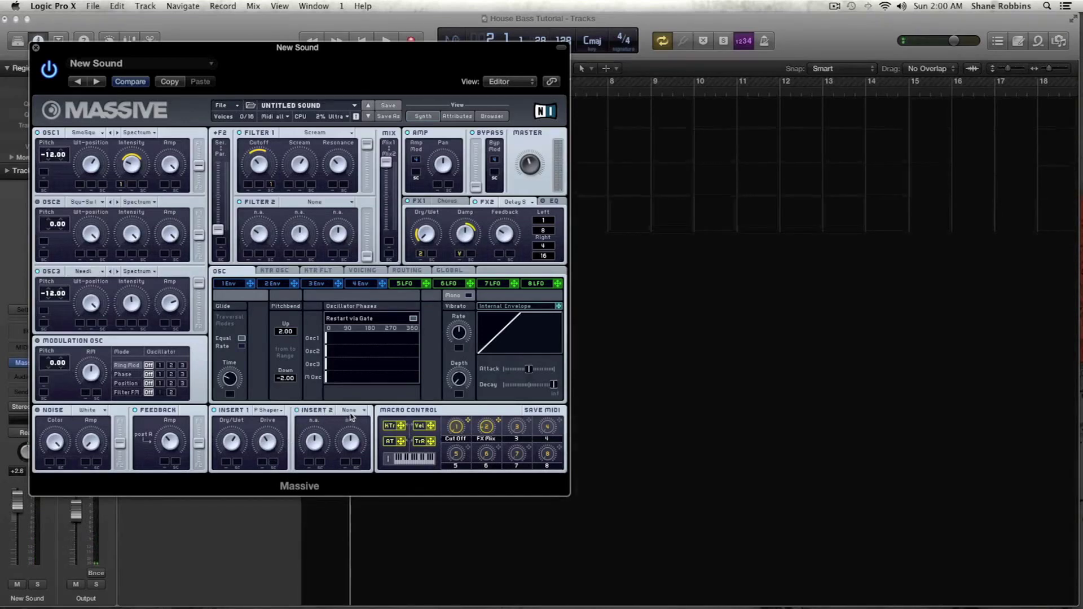
{"action": "left_click", "coordinate": [350, 411]}
{"action": "left_click", "coordinate": [376, 454]}
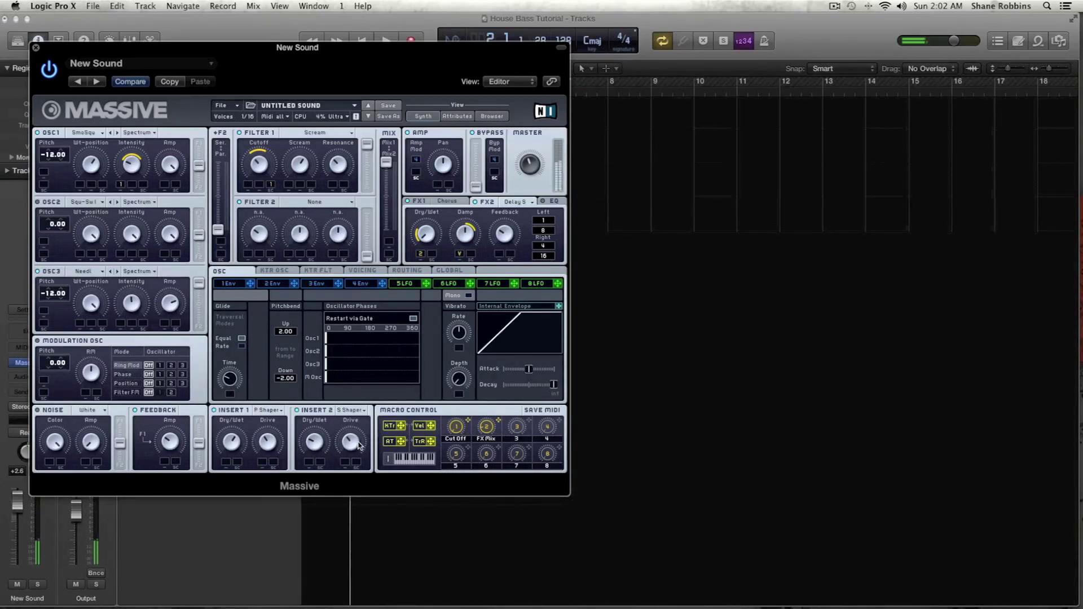
Display Massive's EQ settings, briefly checking the FX1 Chorus page first.
{"action": "left_click", "coordinate": [540, 202]}
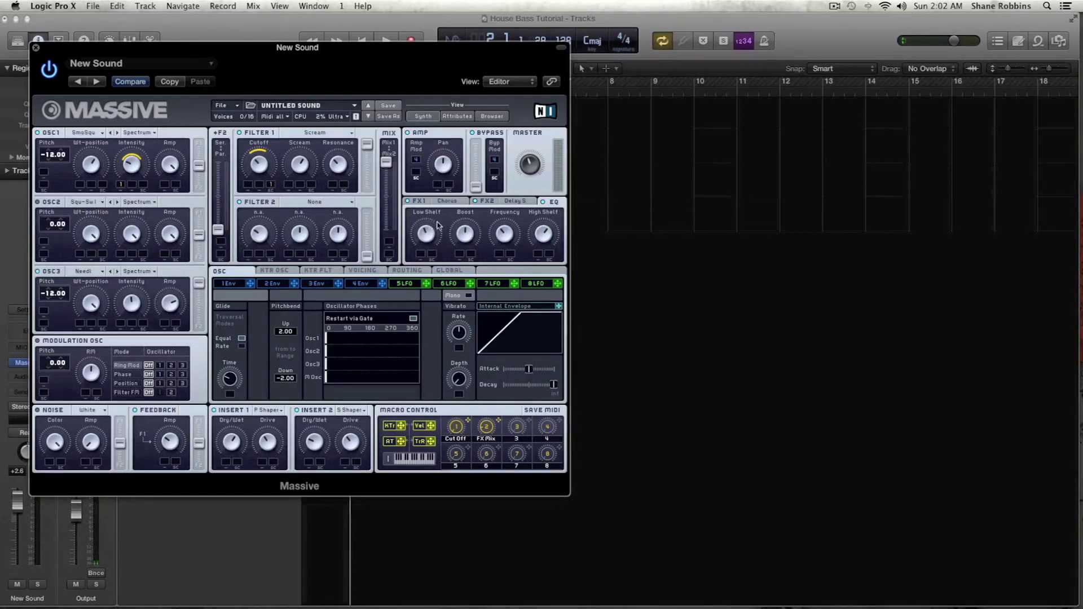
{"action": "left_click", "coordinate": [419, 201]}
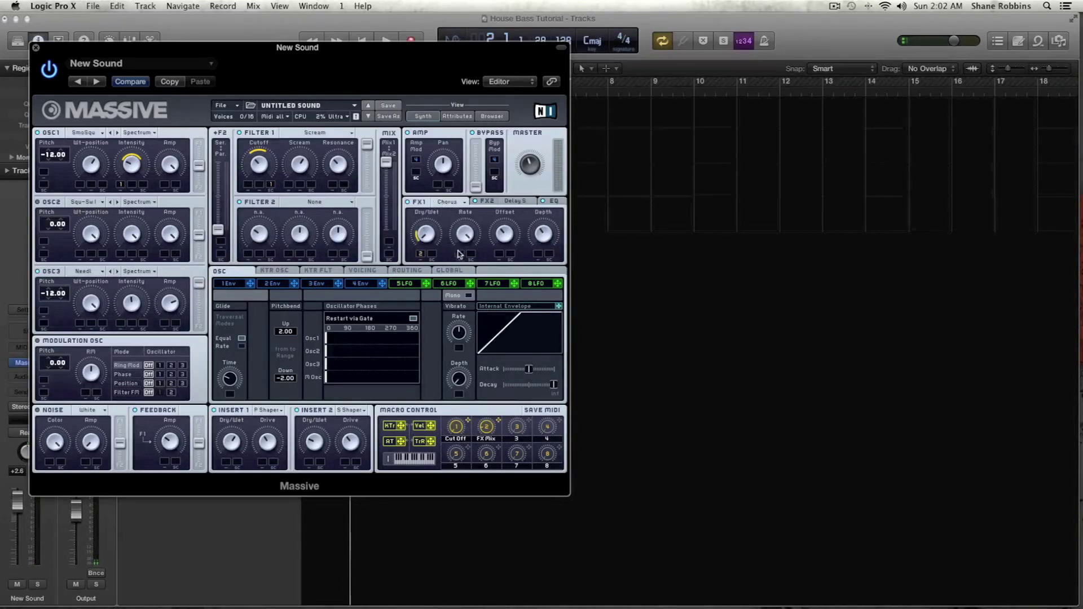
{"action": "left_click", "coordinate": [551, 201]}
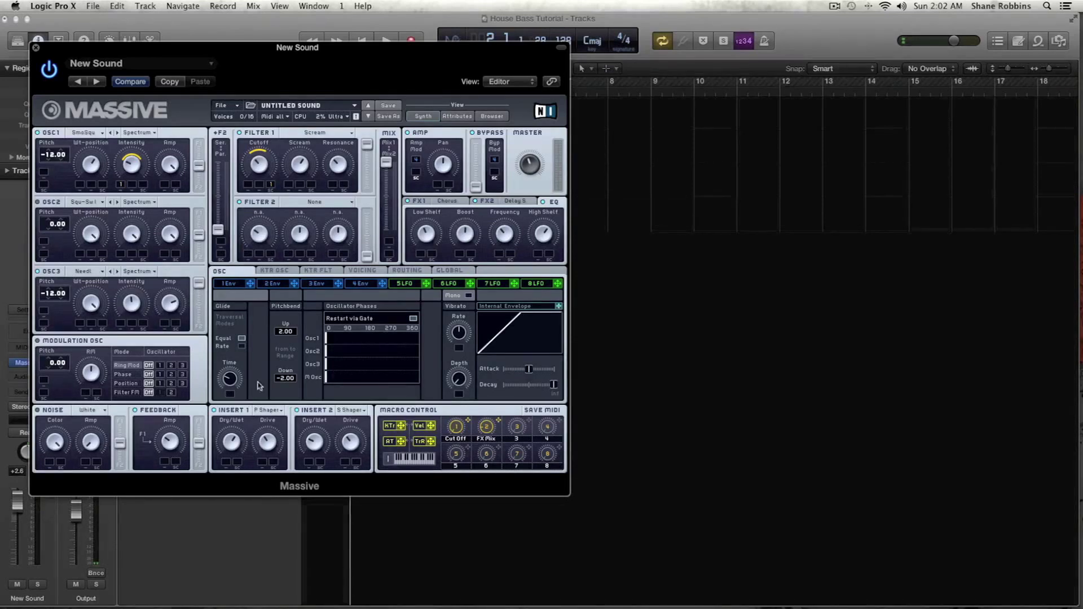
Display the 1 Env tab in Massive's lower panel.
{"action": "left_click", "coordinate": [233, 284]}
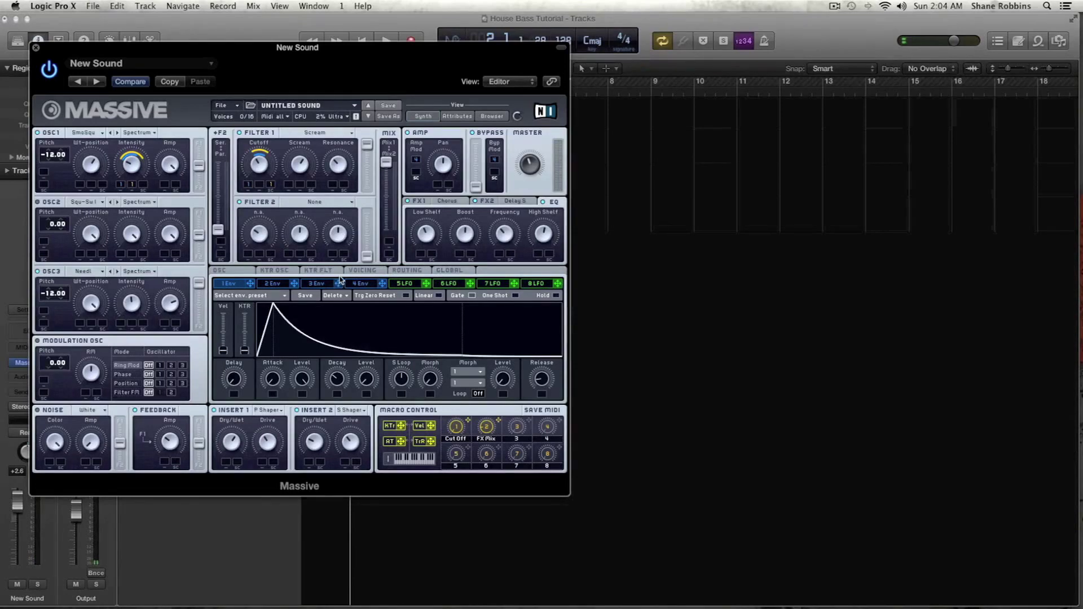
Assign envelope 2 to modulate Filter 1 Cutoff and the EQ Low Shelf.
{"action": "left_click", "coordinate": [273, 284]}
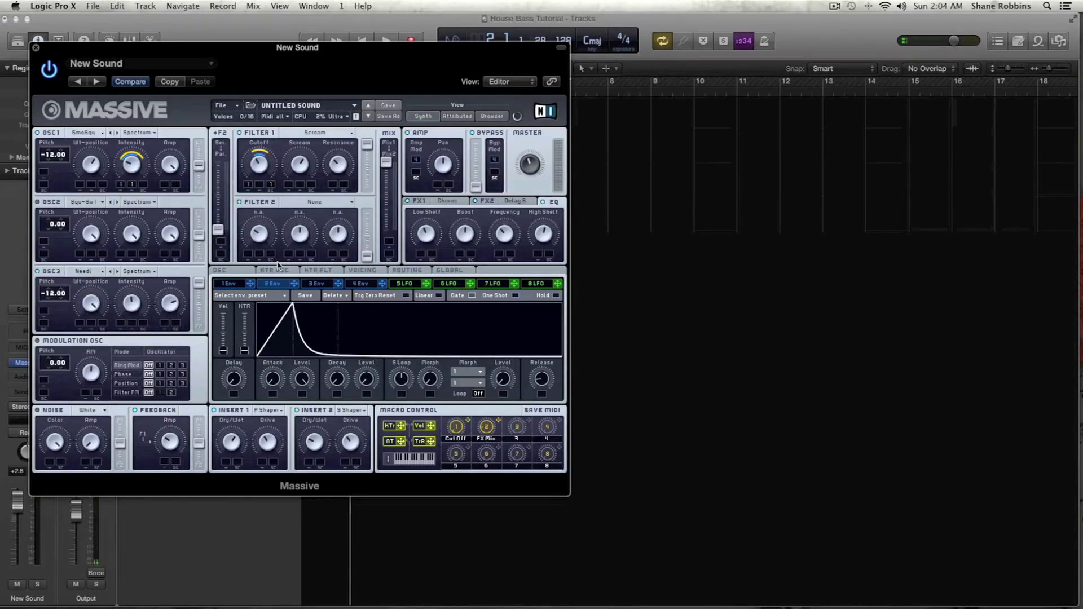
{"action": "left_click_drag", "start_coordinate": [294, 284], "coordinate": [257, 188]}
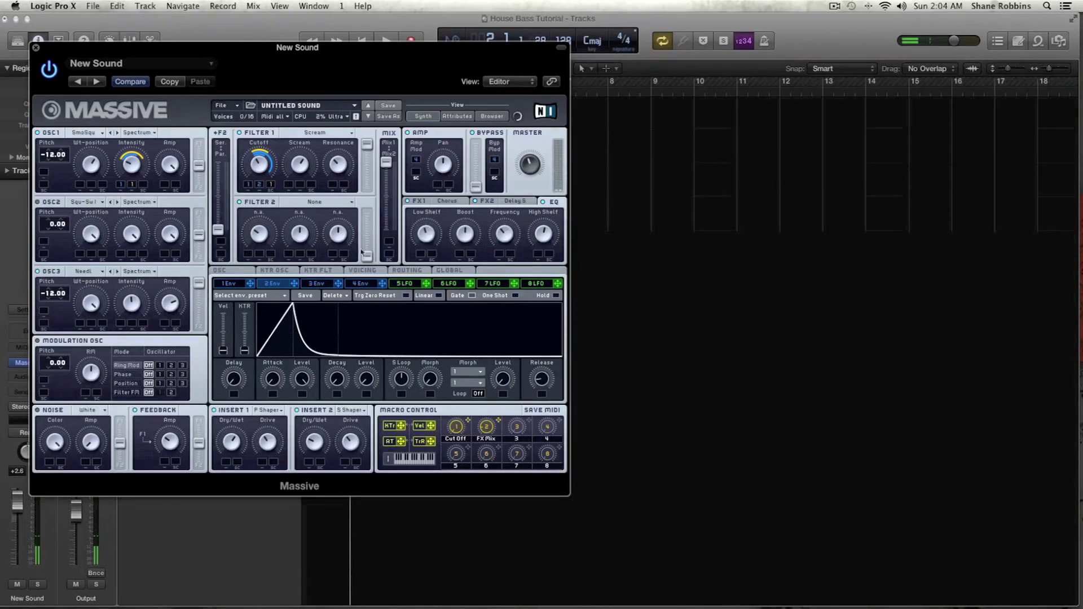
{"action": "left_click_drag", "start_coordinate": [293, 286], "coordinate": [419, 243]}
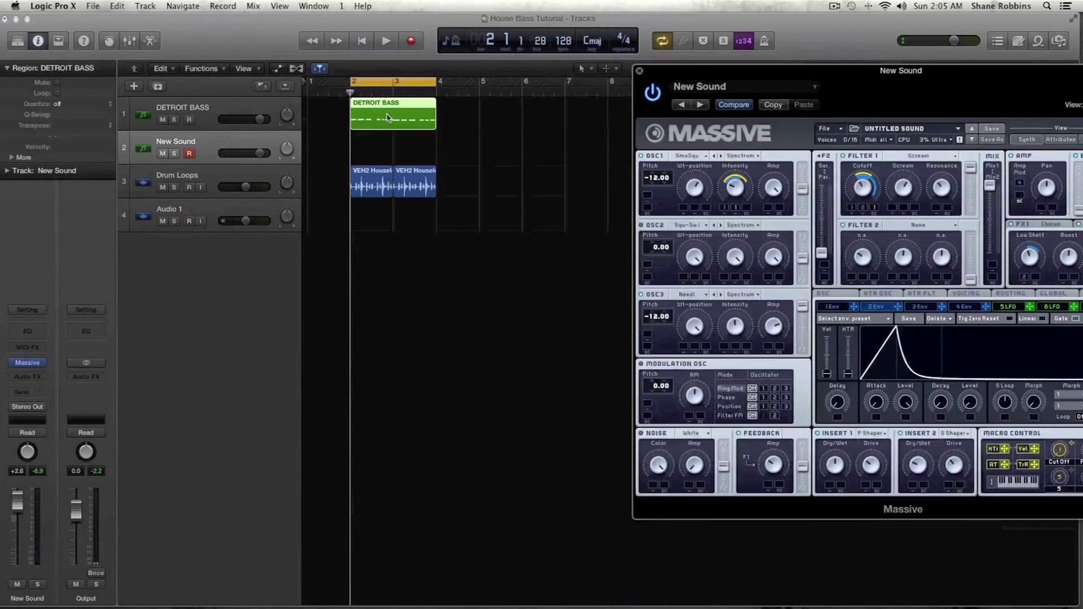
Move the DETROIT BASS region to New Sound, mute the original track, and play it back.
{"action": "left_click_drag", "start_coordinate": [387, 117], "coordinate": [387, 135]}
{"action": "left_click", "coordinate": [208, 116]}
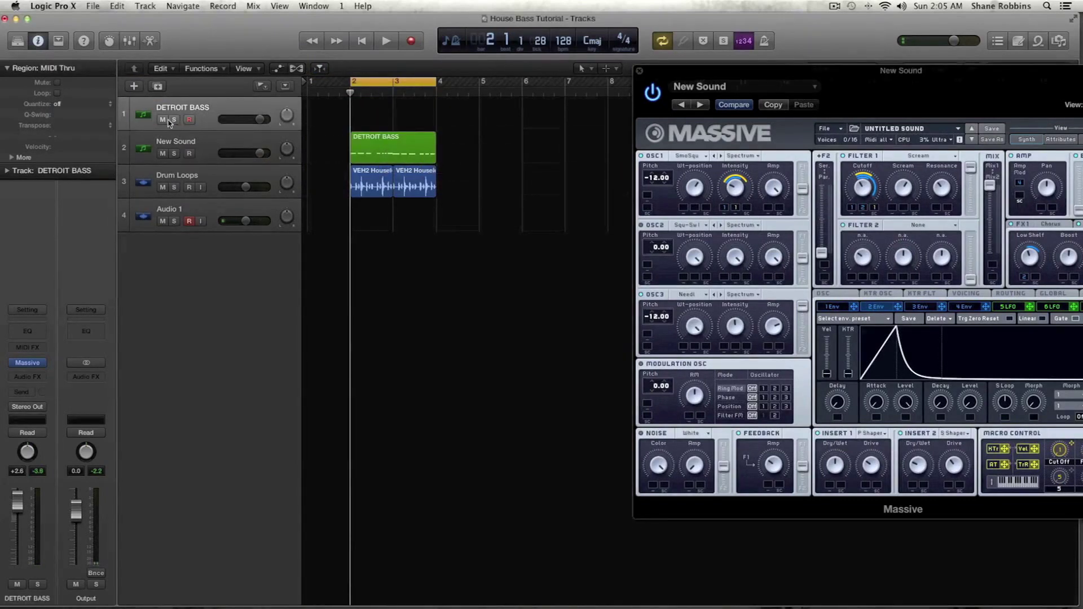
{"action": "key", "text": "space"}
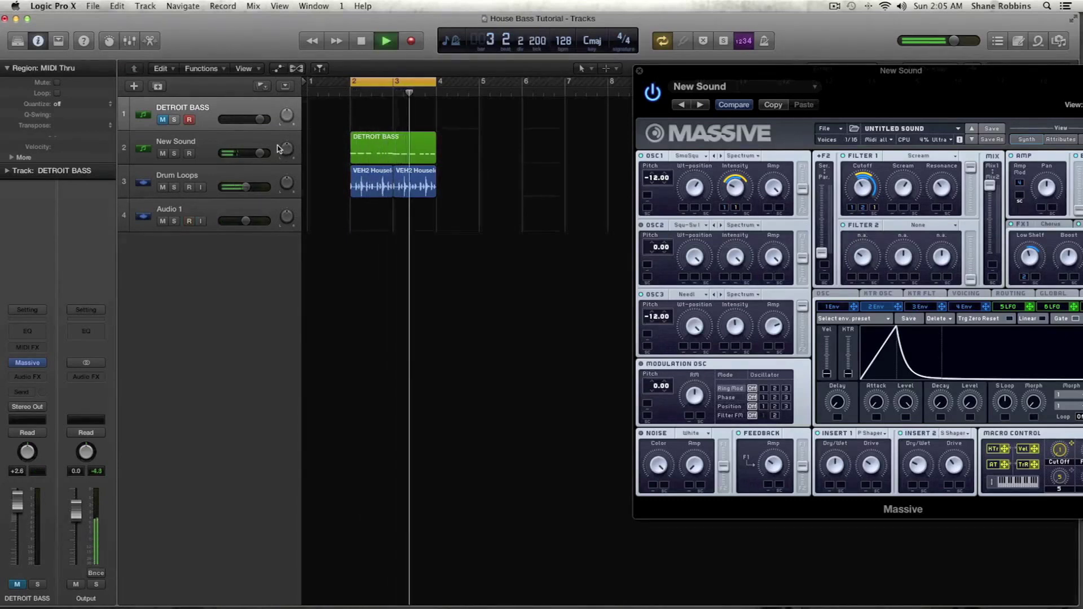
{"action": "left_click", "coordinate": [247, 147]}
{"action": "key", "text": "space"}
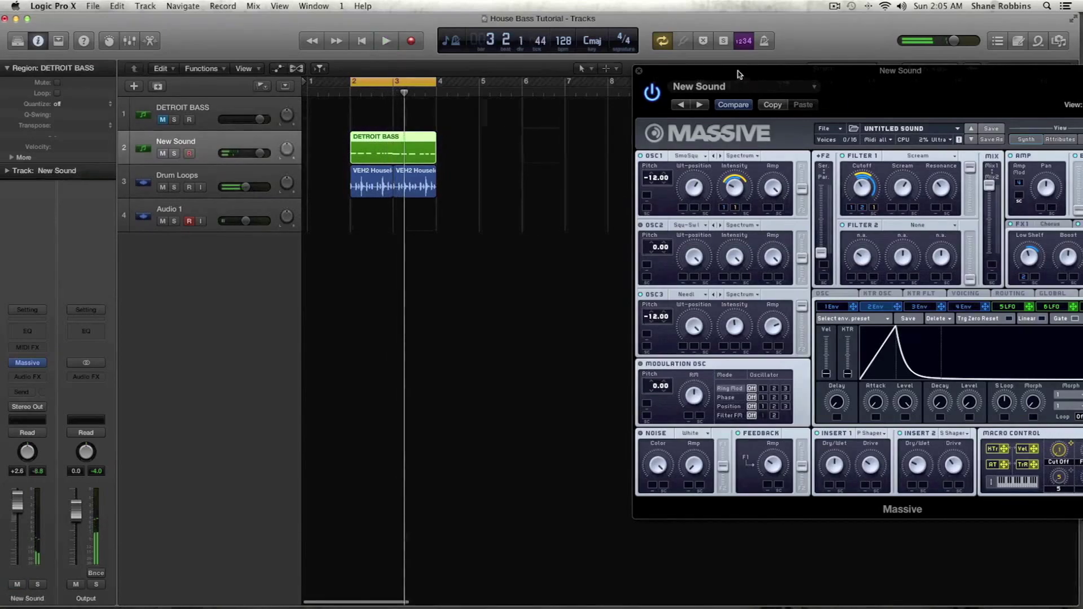
{"action": "left_click_drag", "start_coordinate": [746, 75], "coordinate": [434, 42]}
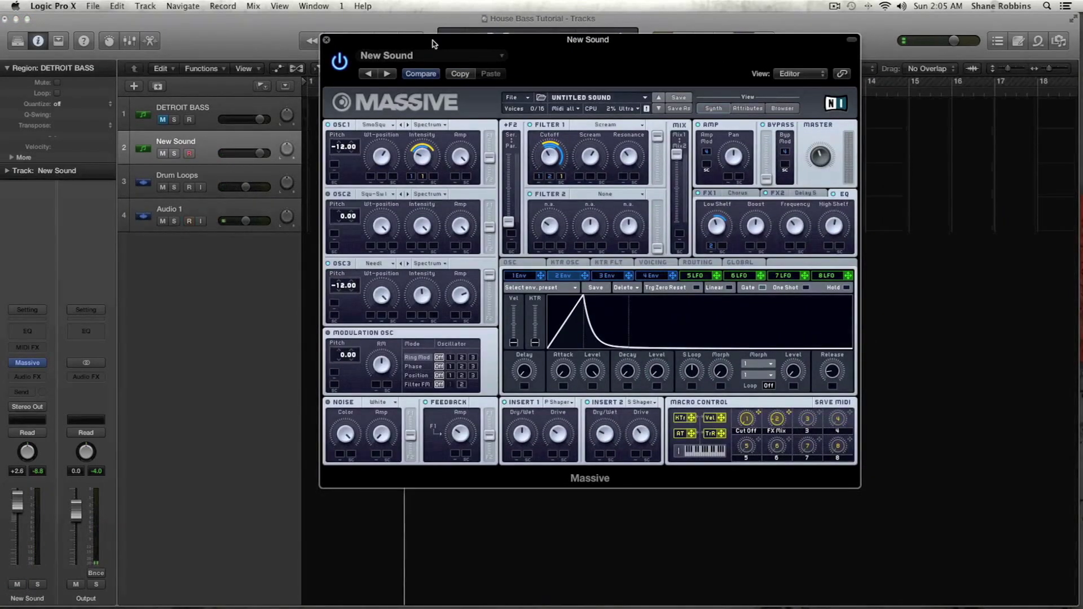